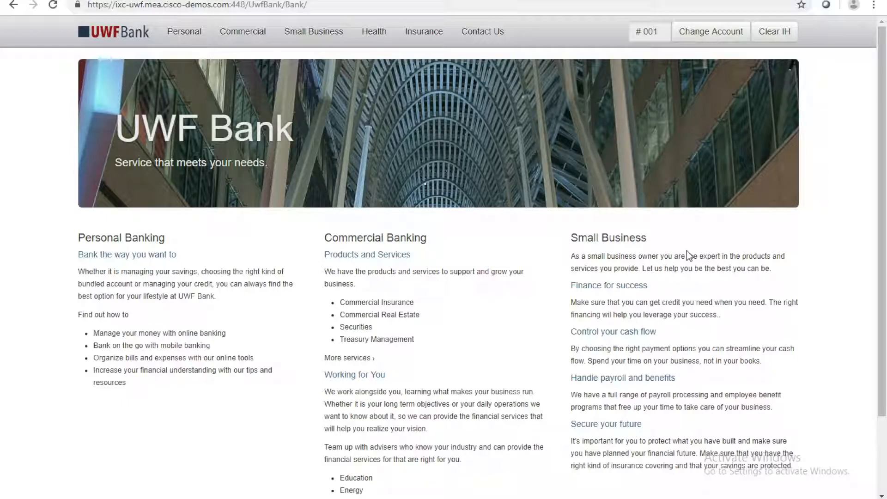
scroll(687, 251, down, 1)
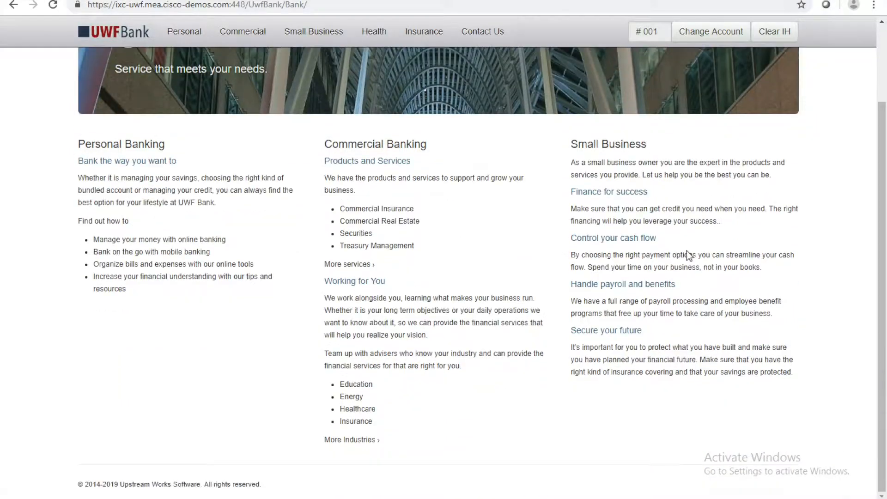
Step: On the UWF Bank website, reach Contact Us and start a Web Chat Online request
key(ctrl+Right)
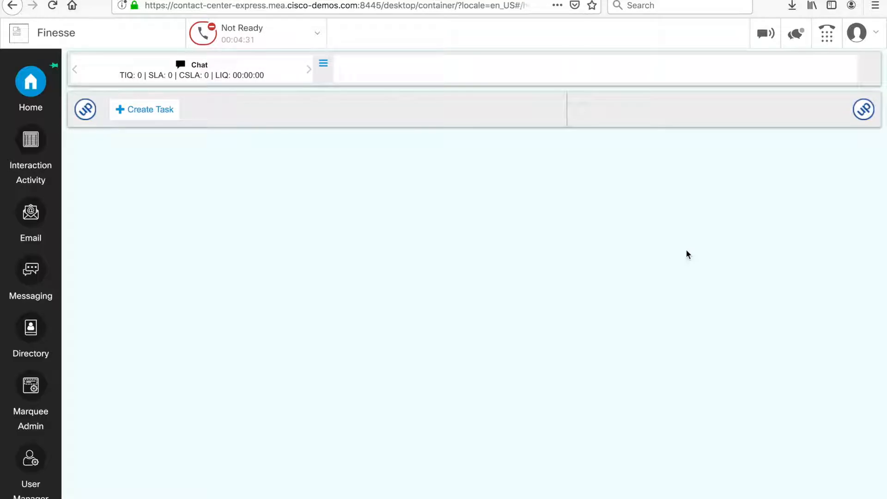
key(ctrl+super+Left)
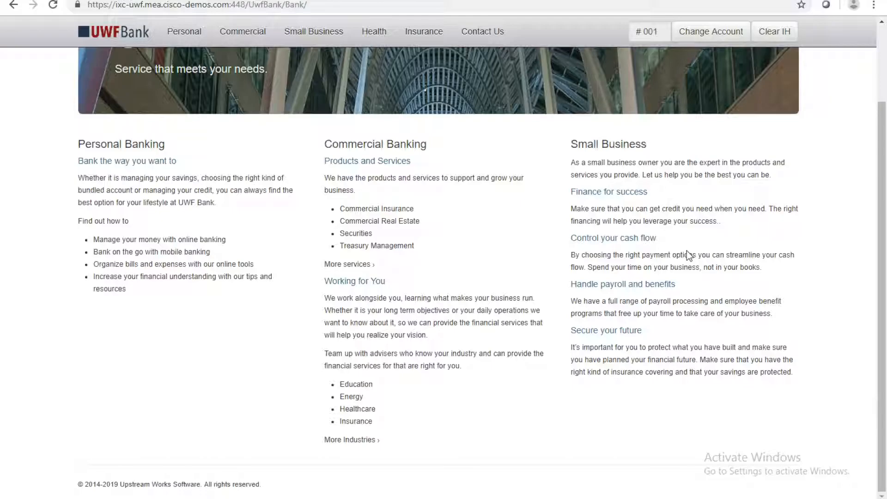
scroll(505, 232, up, 3)
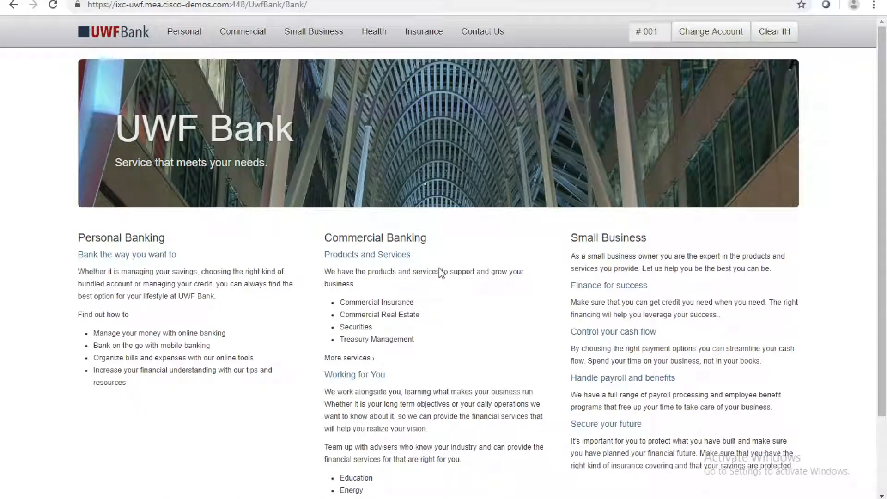
click(497, 31)
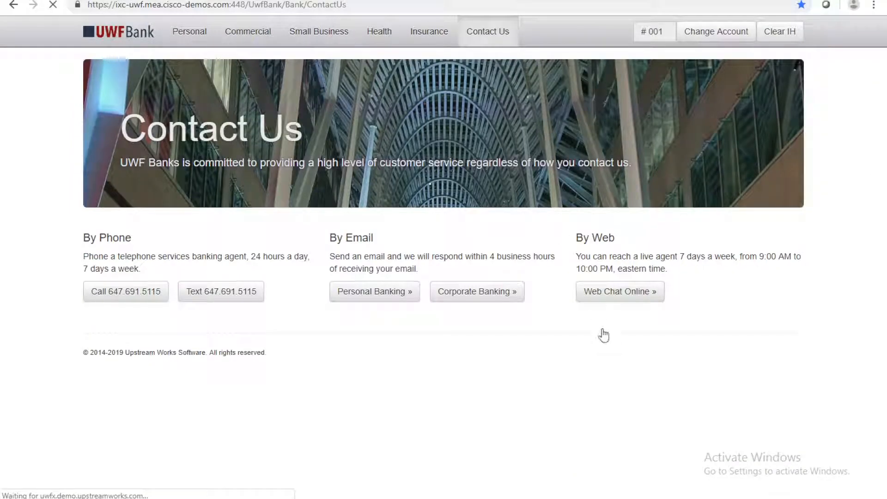
click(622, 294)
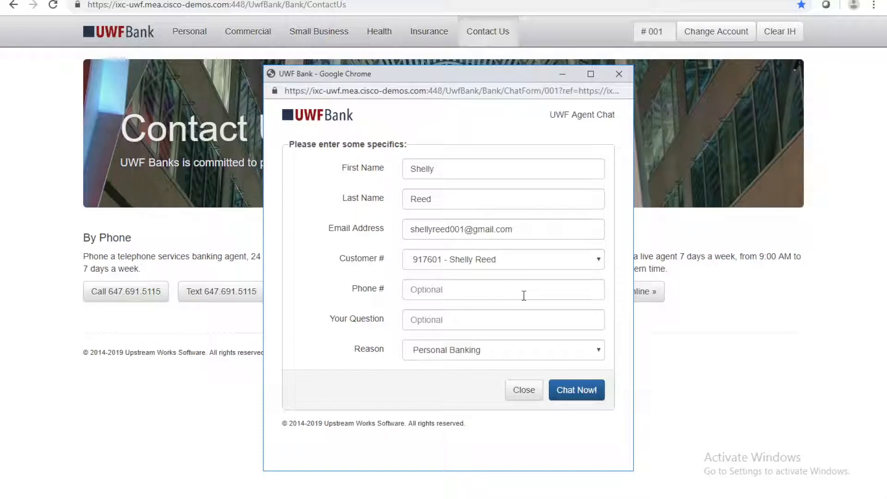
Step: Choose the appointment confirmation question and submit the chat with Chat Now!
click(451, 320)
click(449, 350)
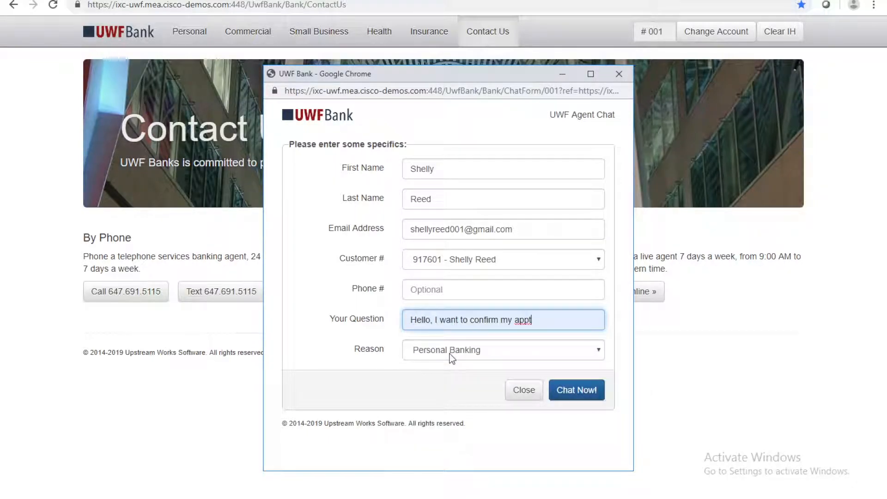
click(578, 389)
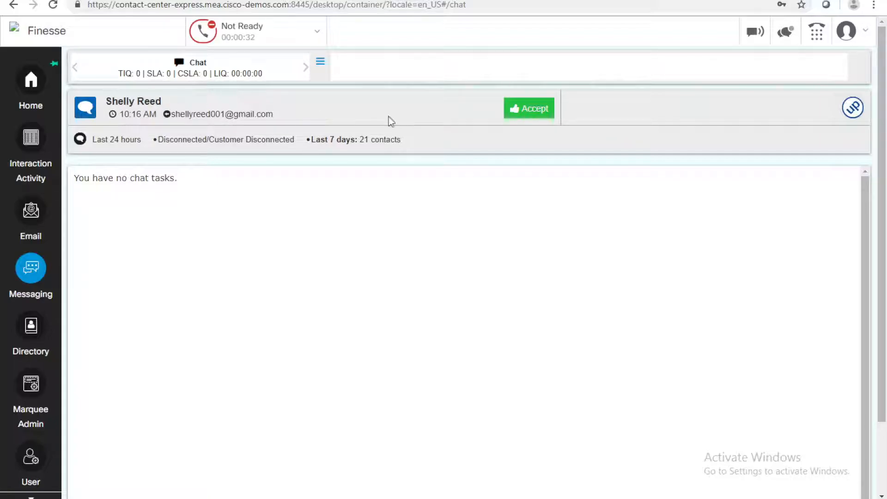
Step: Accept the incoming chat and reply promising to confirm the appointment; customer thanks back
click(528, 110)
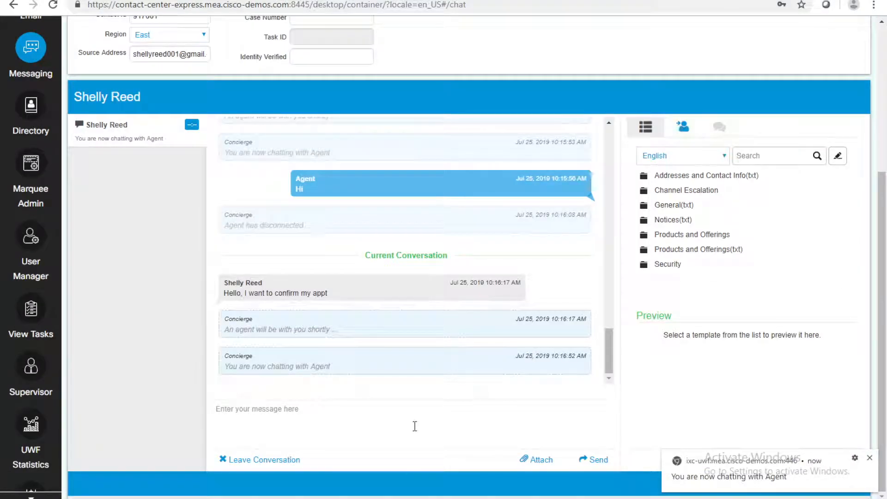
click(414, 425)
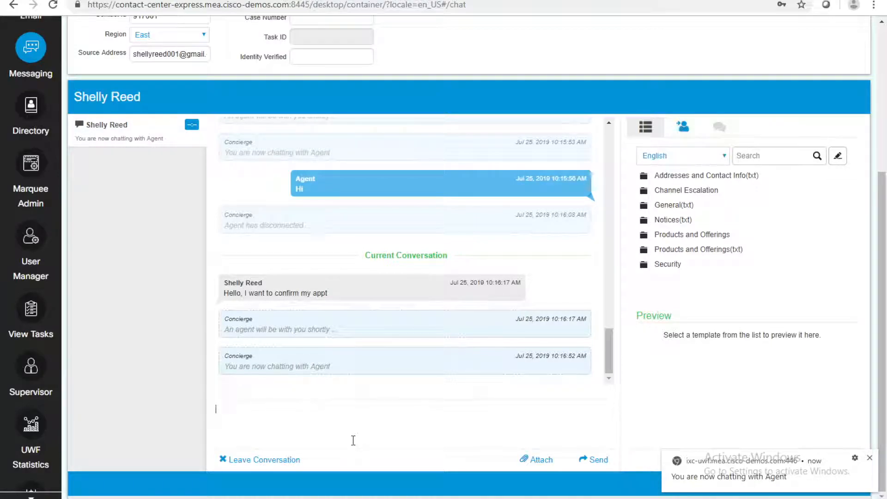
text(Hi shelly sur)
text(e I will cofirm it)
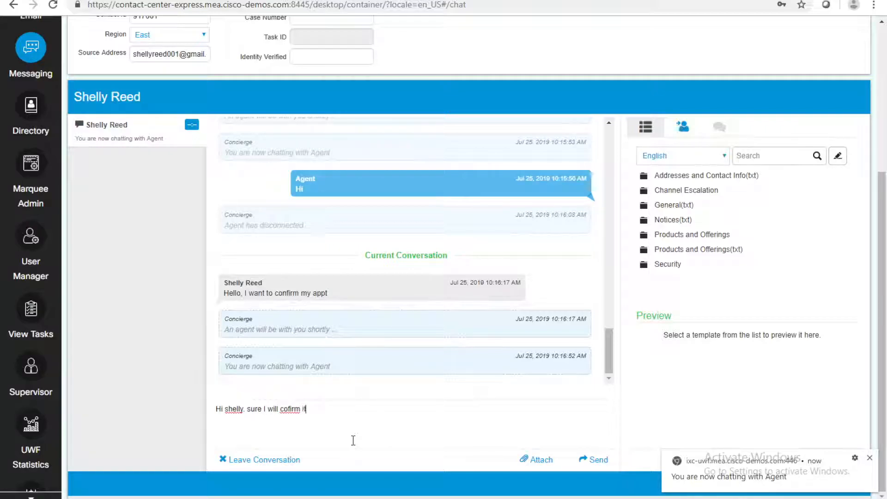
text( for you)
key(Return)
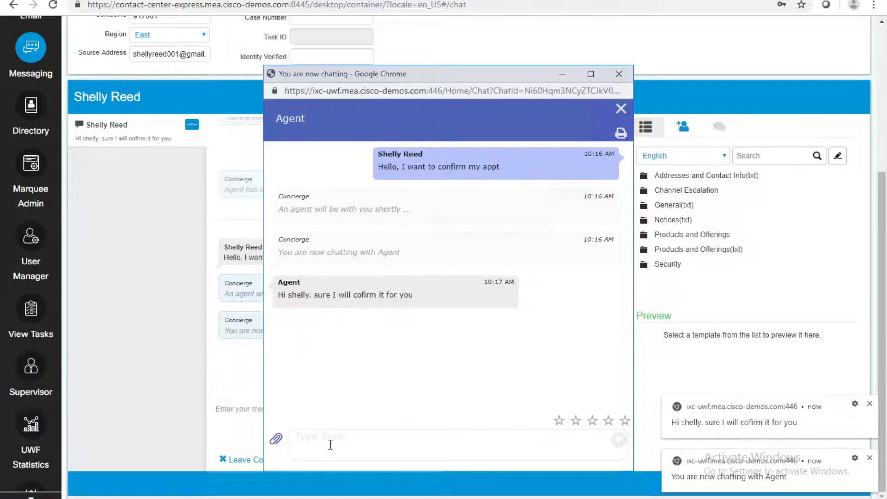
text(thanks,)
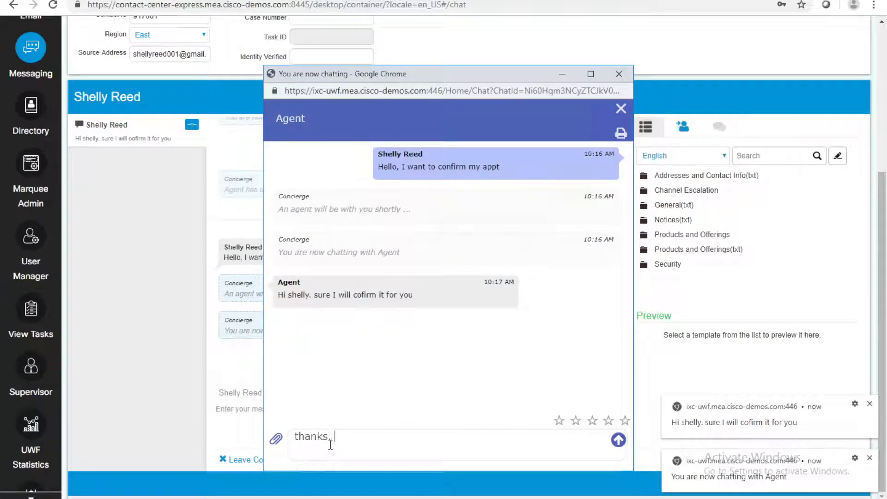
text( thatwill)
text( be all)
key(Return)
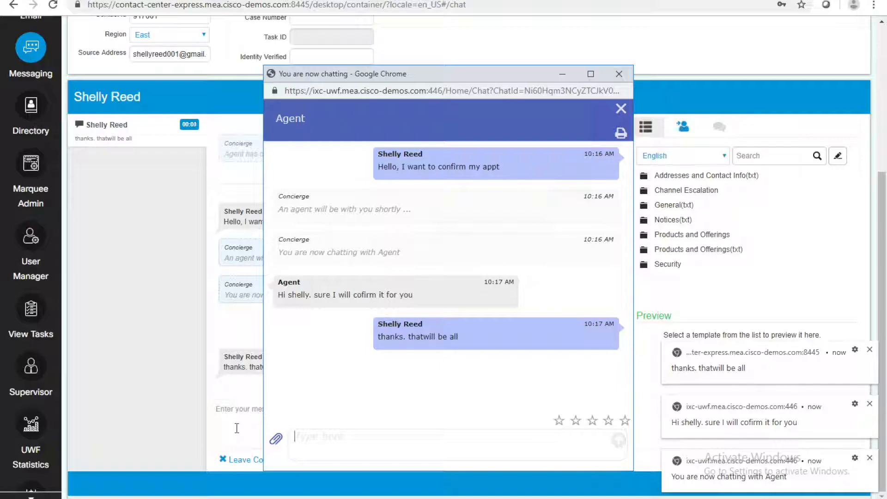
Step: Send the goodbye message to the customer and leave the conversation
click(236, 428)
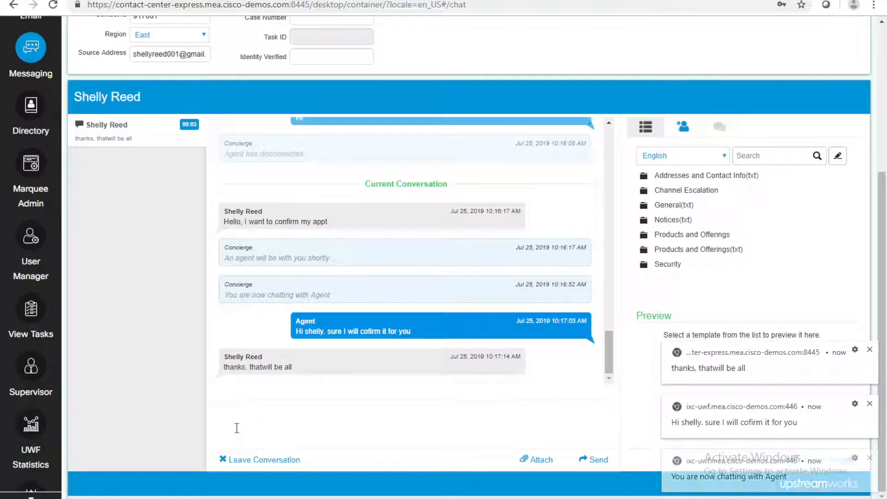
text(hav e a nic)
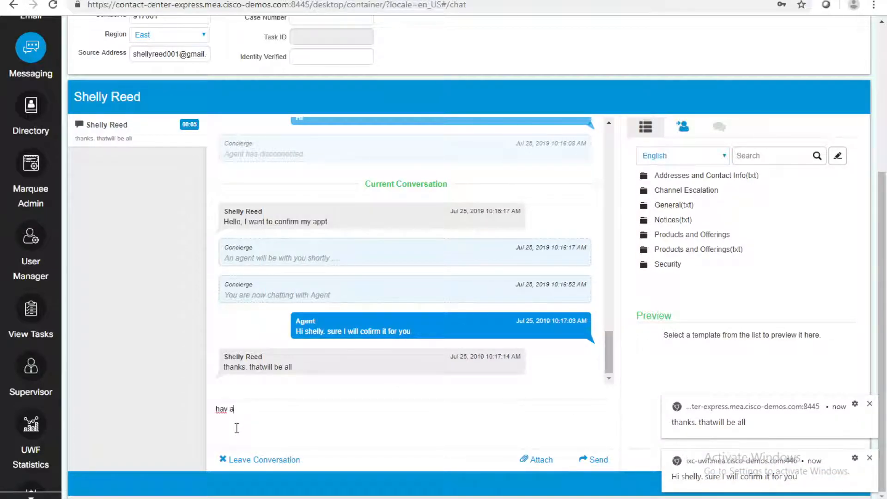
text(e )
text(day!)
key(Return)
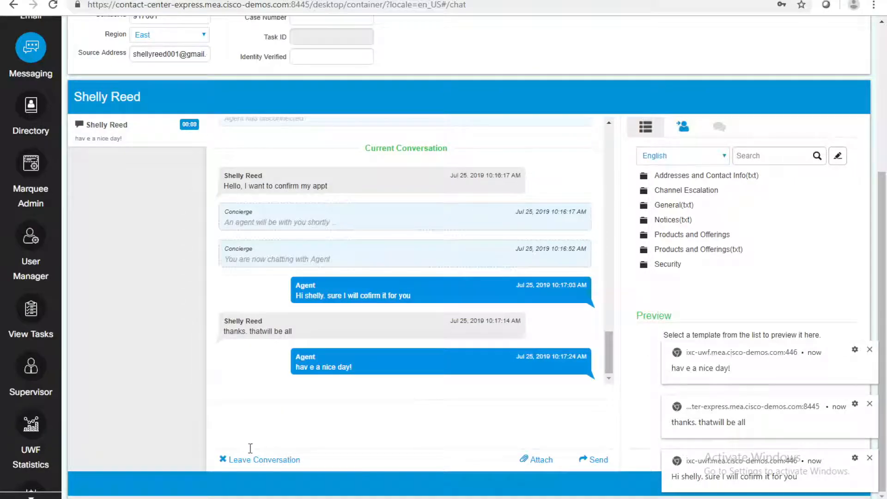
click(254, 459)
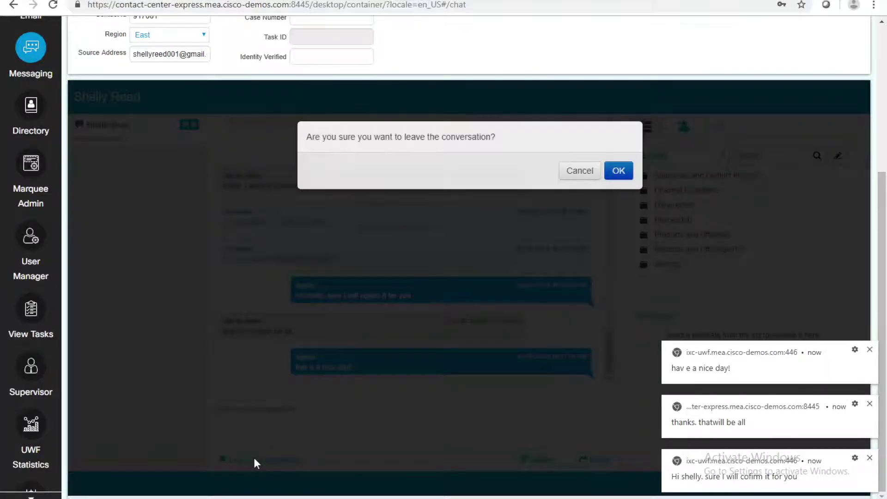
Step: Confirm leaving, rate the chat five stars as the customer, and close the chat window
click(619, 171)
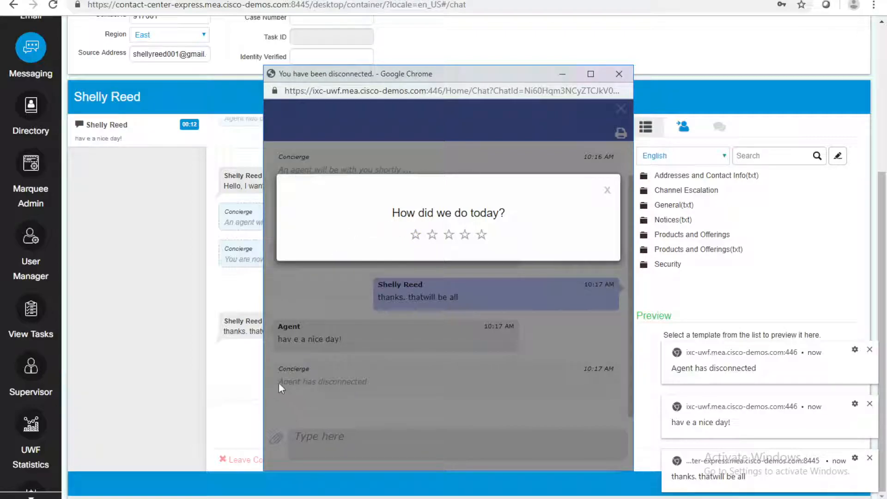
click(483, 236)
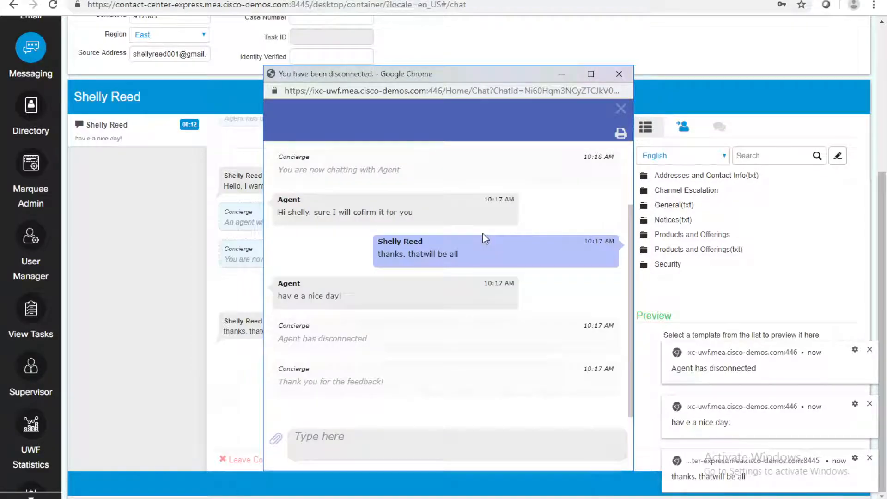
click(619, 74)
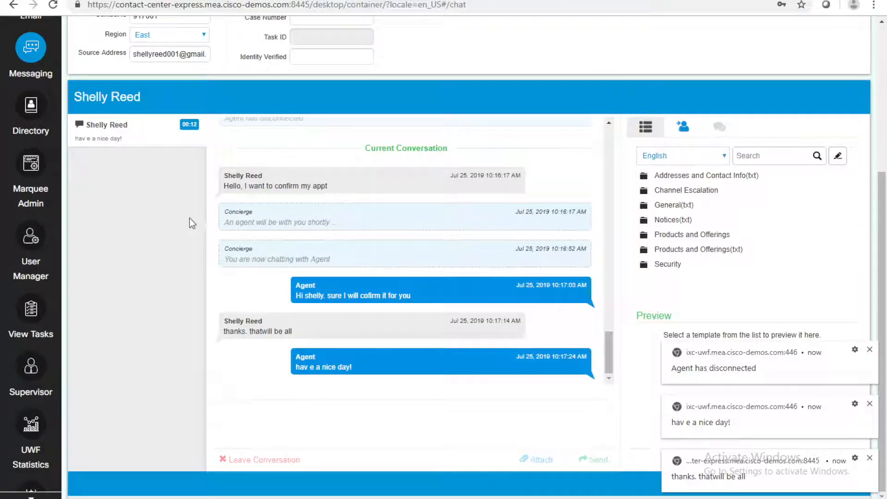
scroll(150, 218, up, 5)
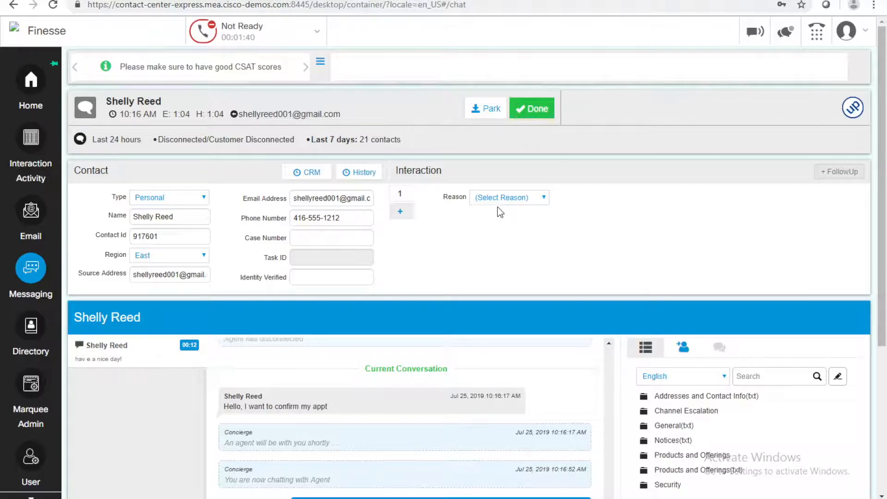
Step: Wrap up the chat with reason Appointments, detail Confirm and a comment, then mark it Done
click(488, 200)
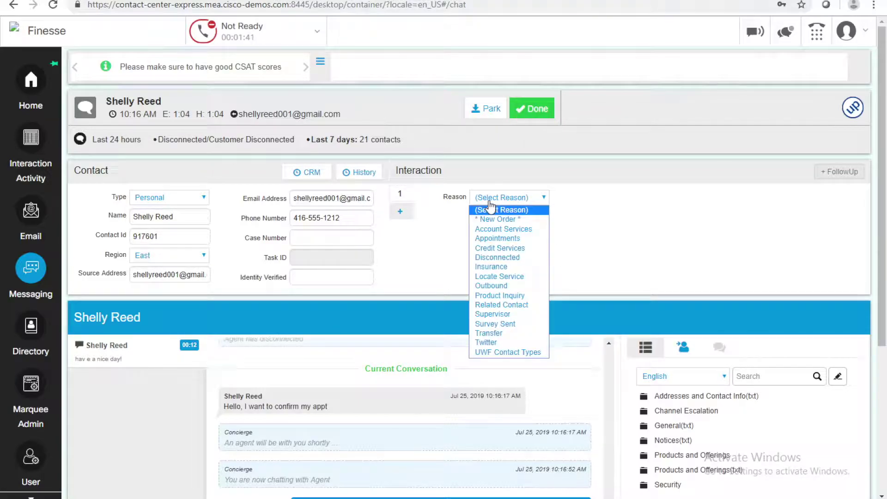
click(497, 239)
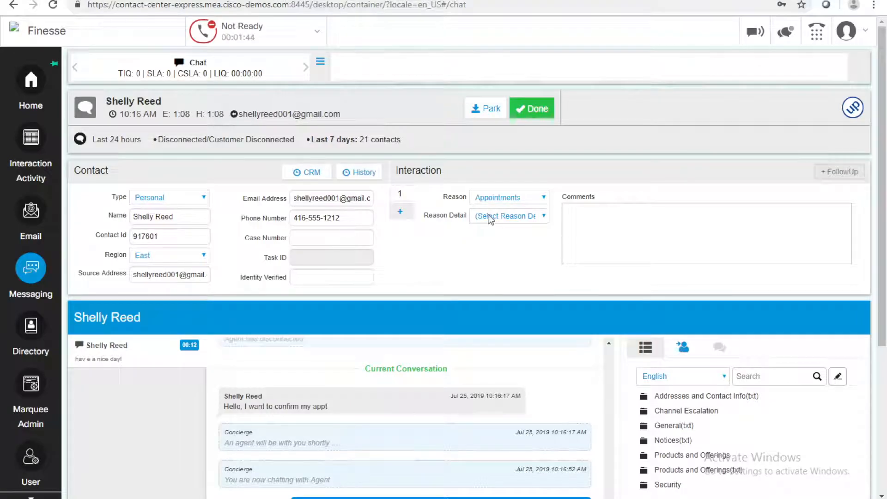
click(489, 217)
click(492, 249)
click(651, 226)
text(confirme)
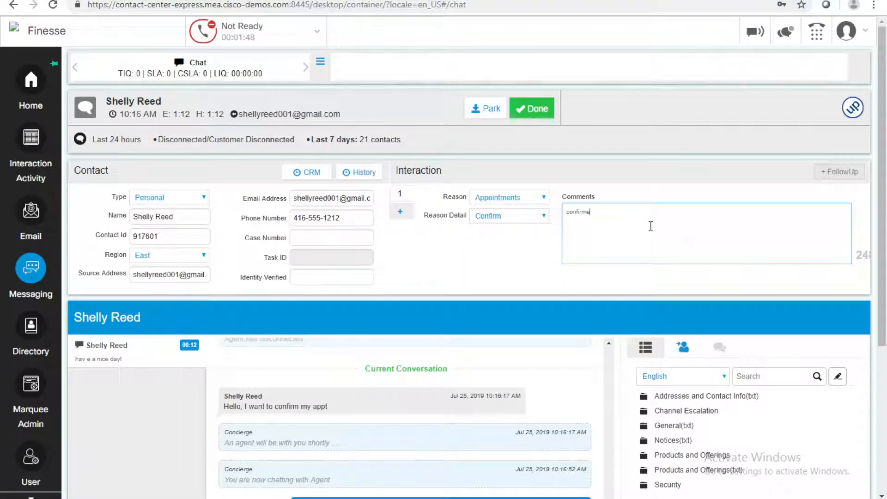
text(d successfully)
click(532, 109)
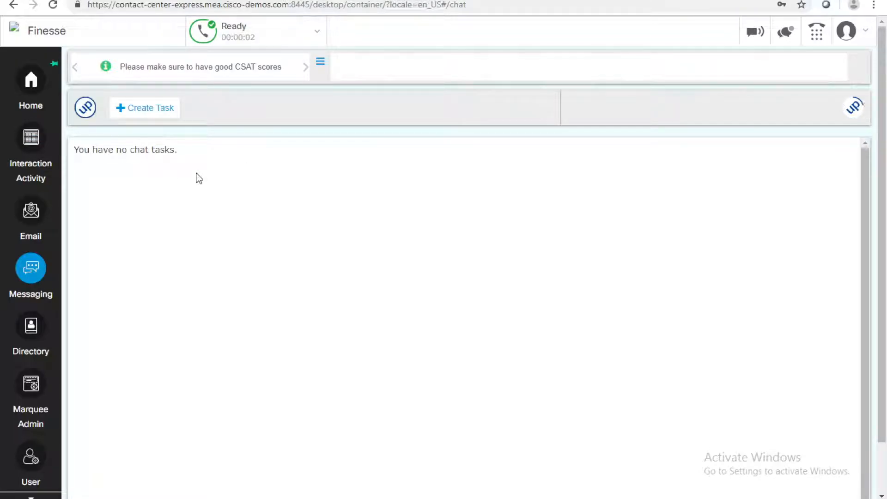
Step: In Interaction Activity's My Day tab, expand the most recent 10:18 AM completed chat
click(28, 151)
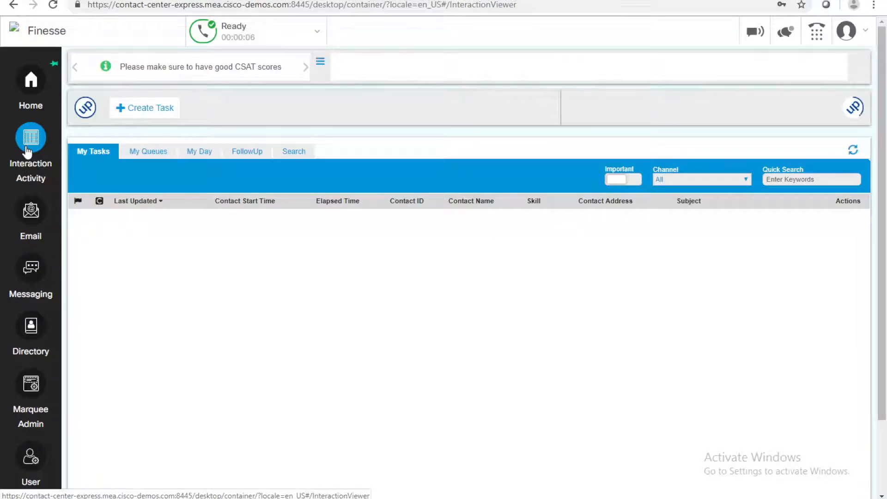
click(200, 151)
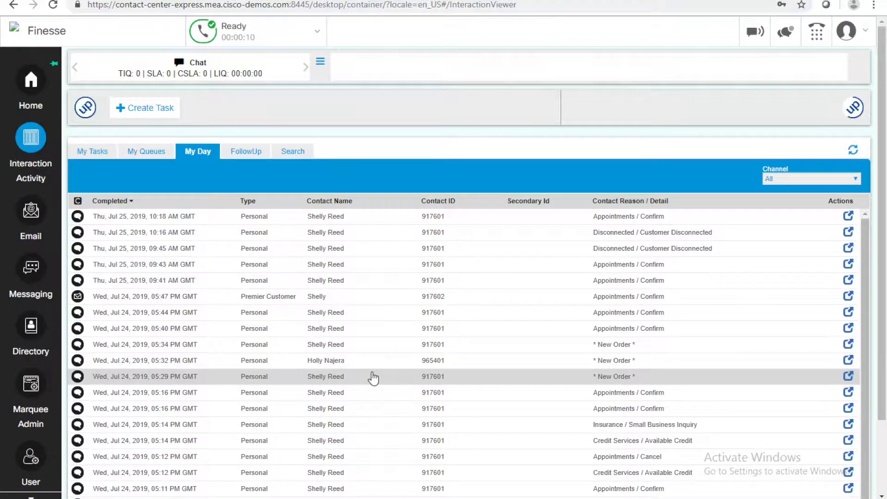
scroll(372, 377, down, 1)
scroll(372, 377, up, 1)
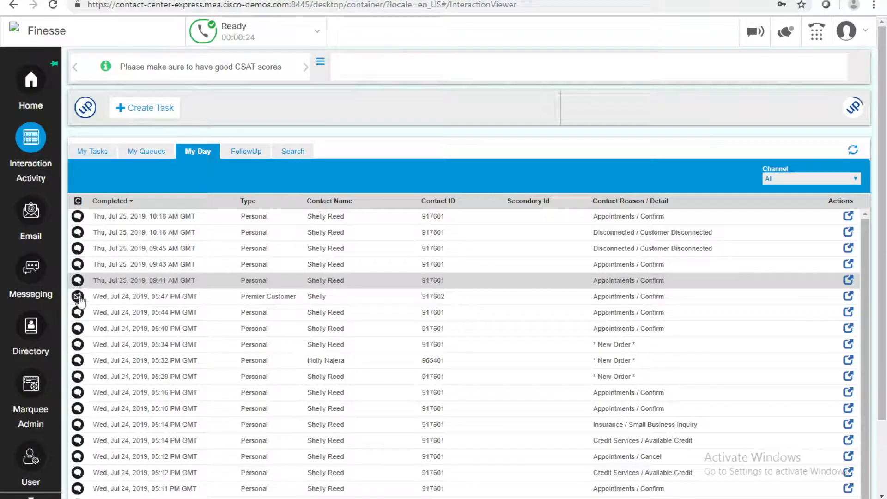
click(629, 218)
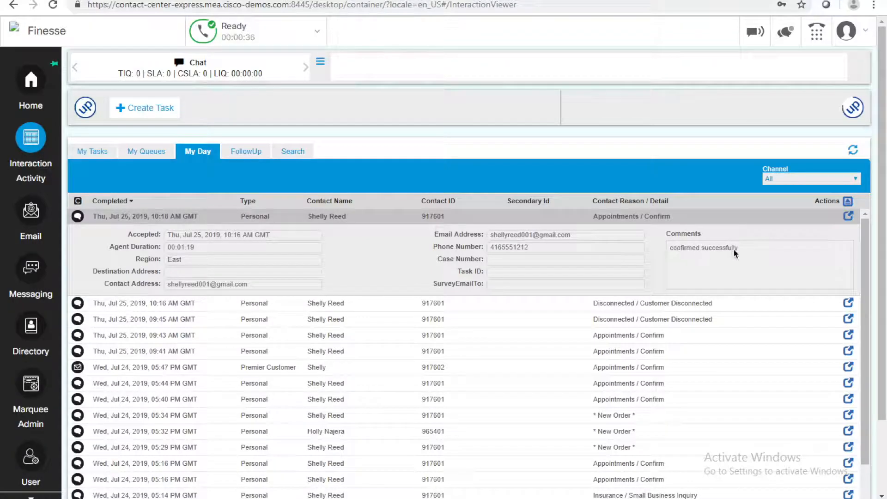
click(848, 216)
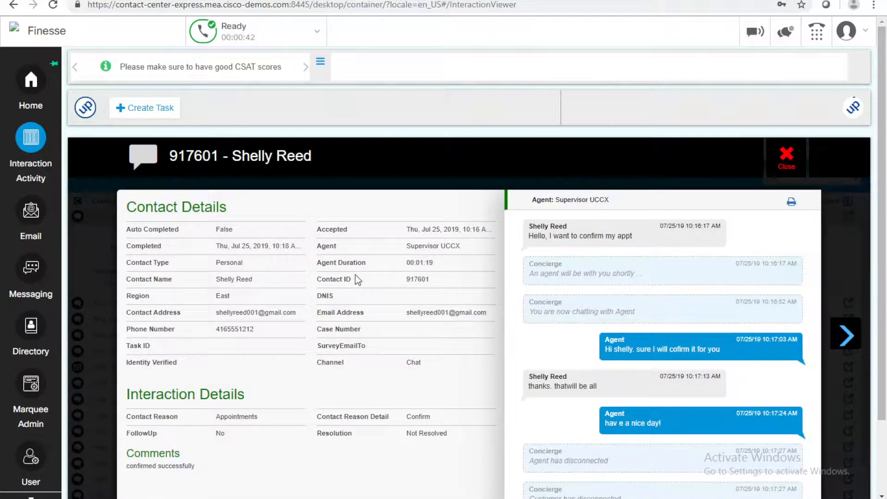
scroll(355, 279, down, 3)
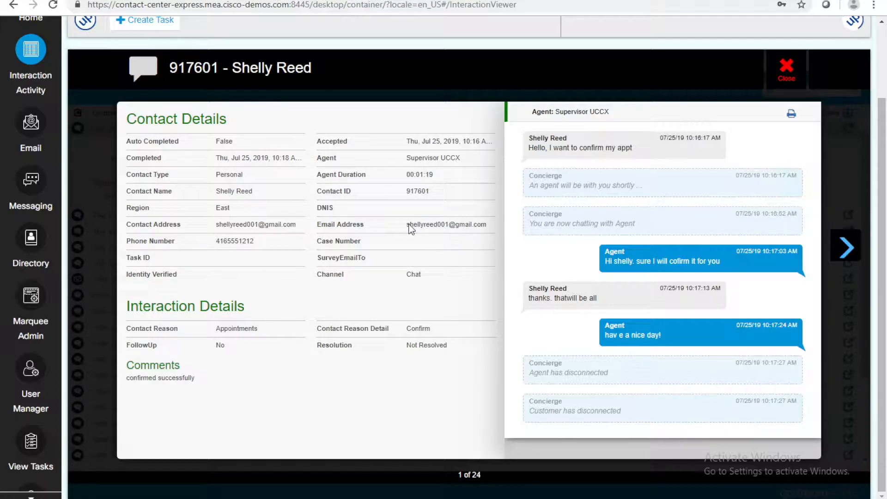
drag(407, 225, 490, 226)
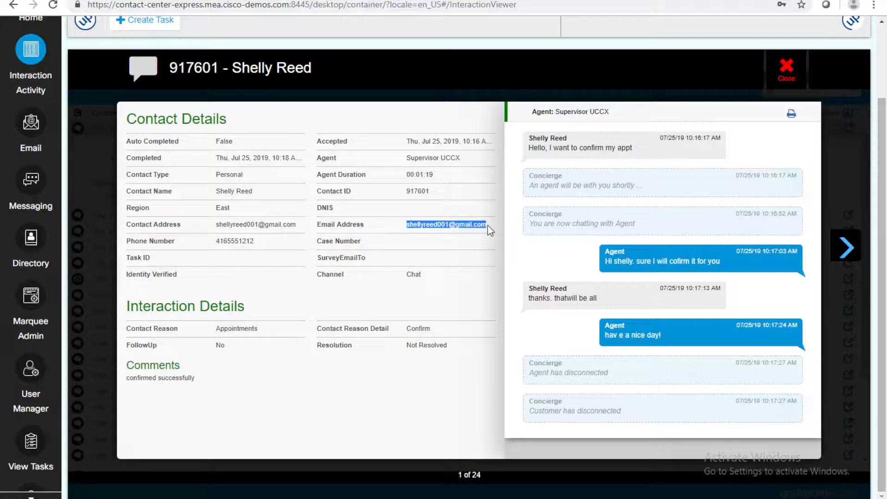
click(786, 66)
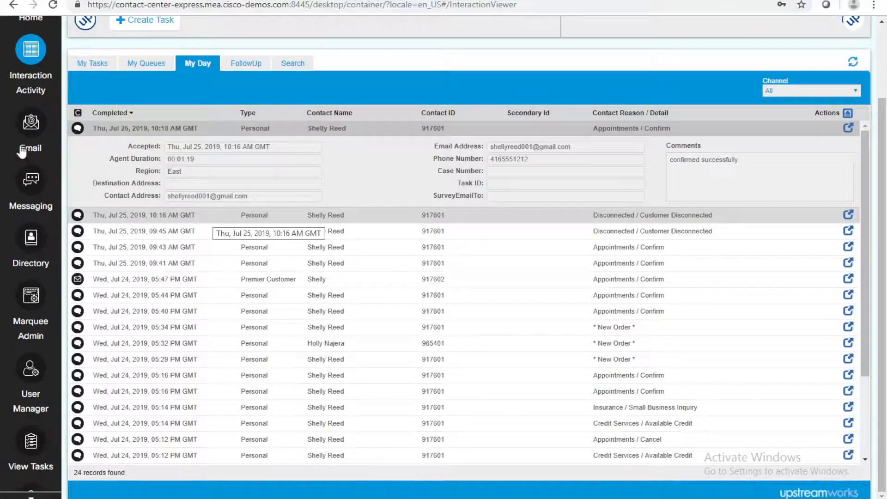
Step: Create a new email task as Premier Customer with source and contact email addresses filled from suggestions
click(30, 132)
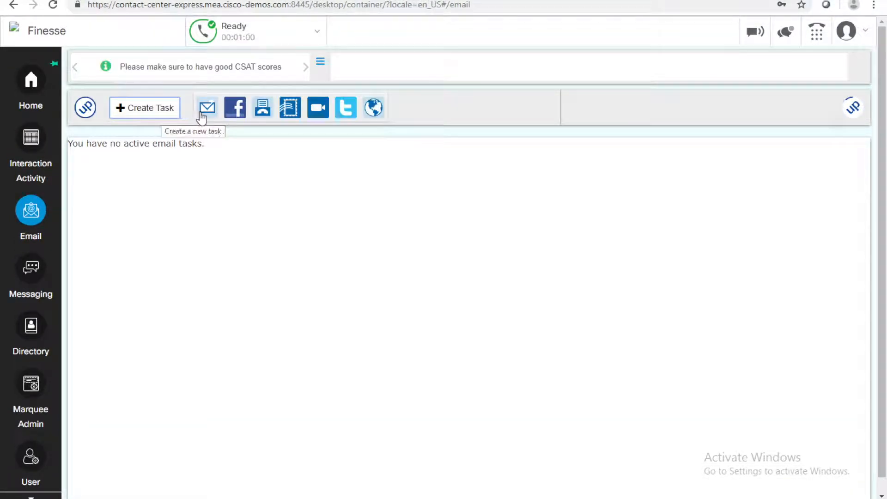
click(150, 108)
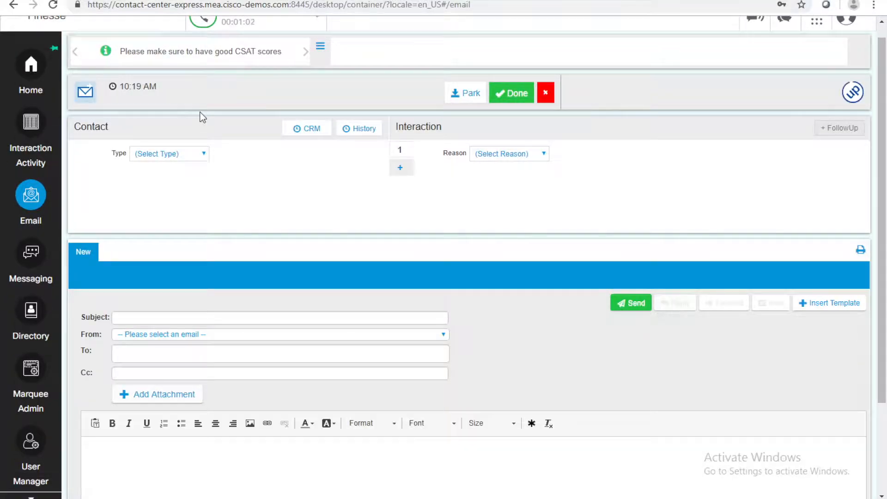
click(170, 154)
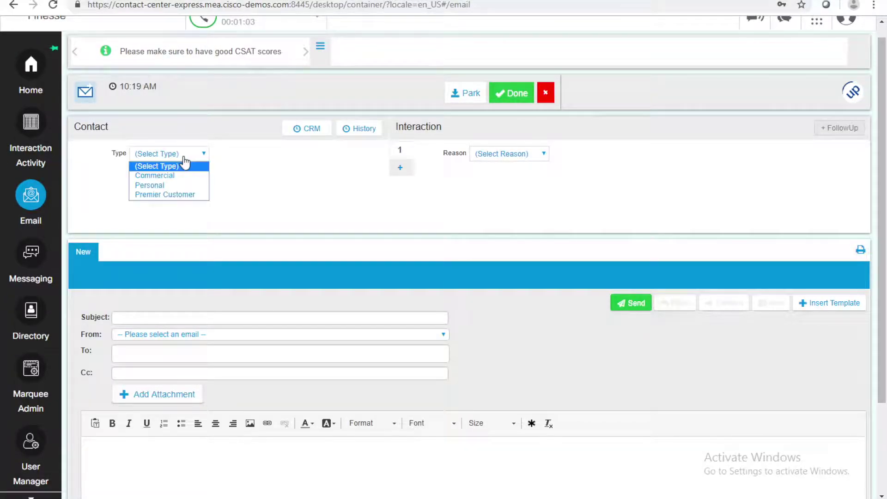
click(170, 195)
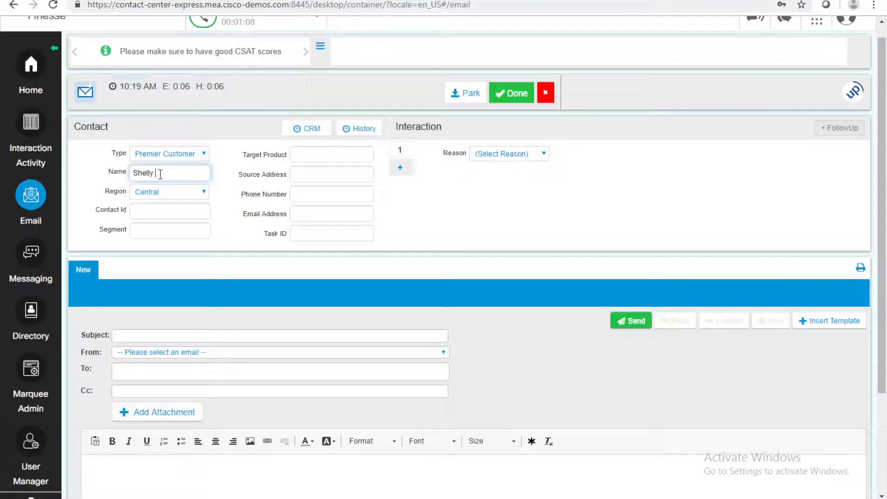
text(Reed)
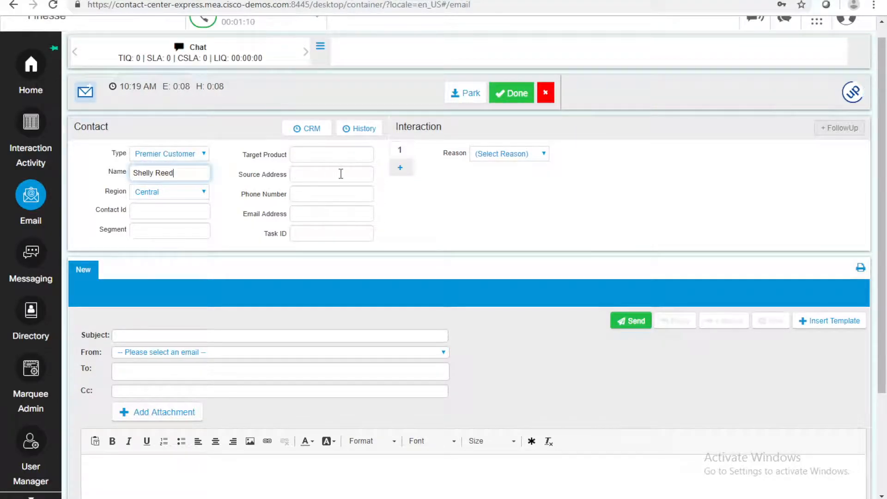
click(331, 176)
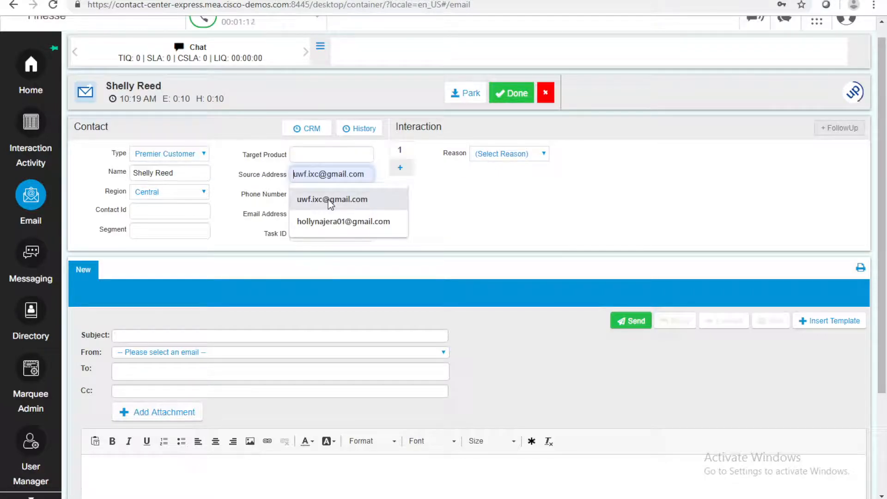
click(330, 200)
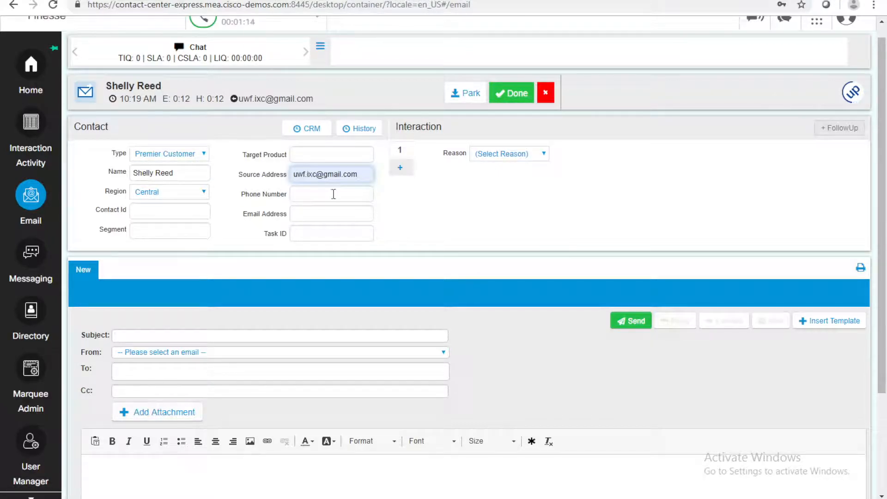
click(316, 213)
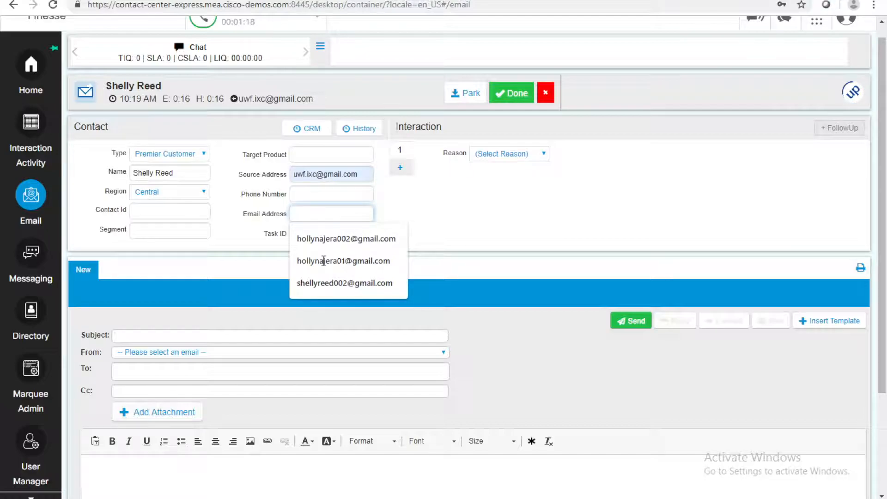
click(327, 282)
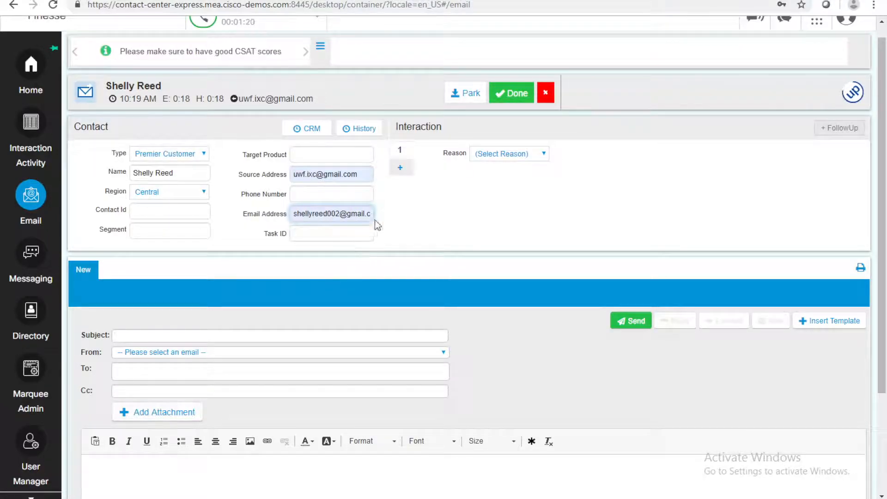
Step: Set the contact reason to Appointments with detail Confirm
click(502, 152)
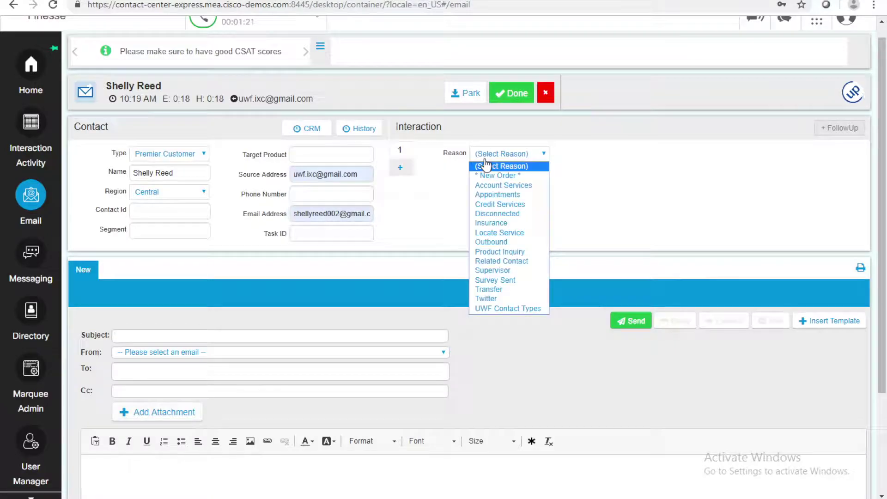
click(502, 197)
click(502, 171)
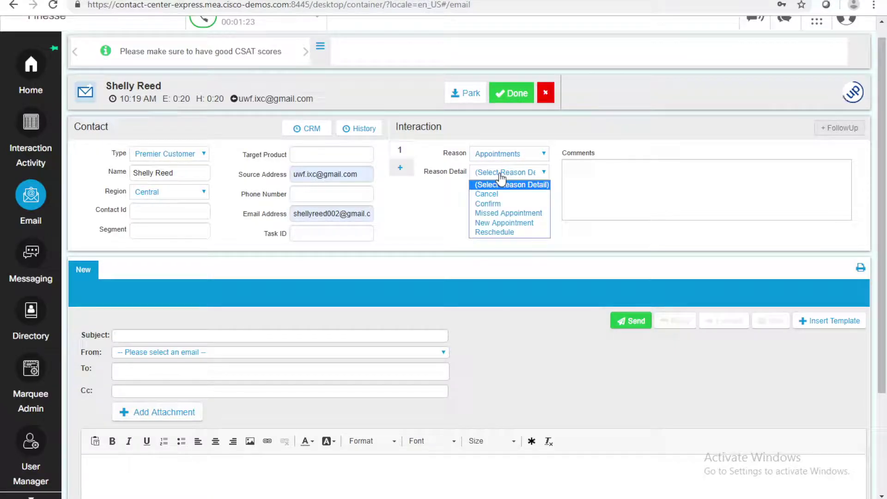
click(501, 208)
click(190, 334)
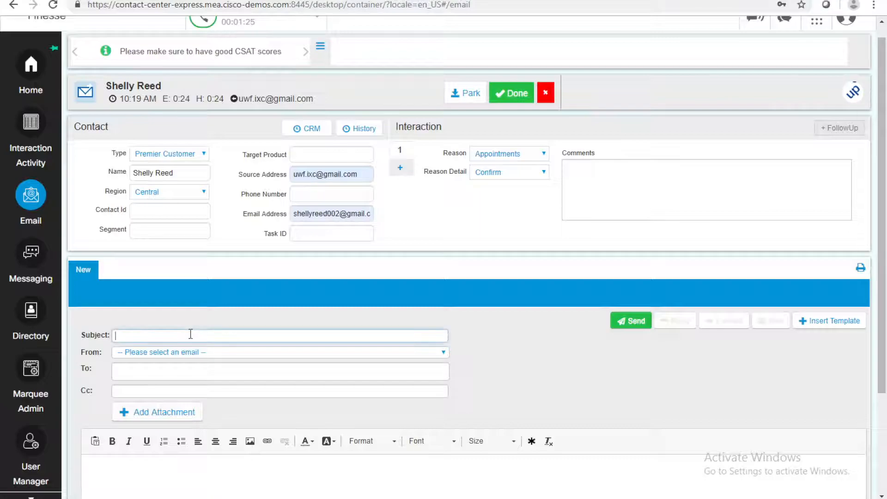
scroll(170, 310, down, 1)
scroll(168, 310, down, 1)
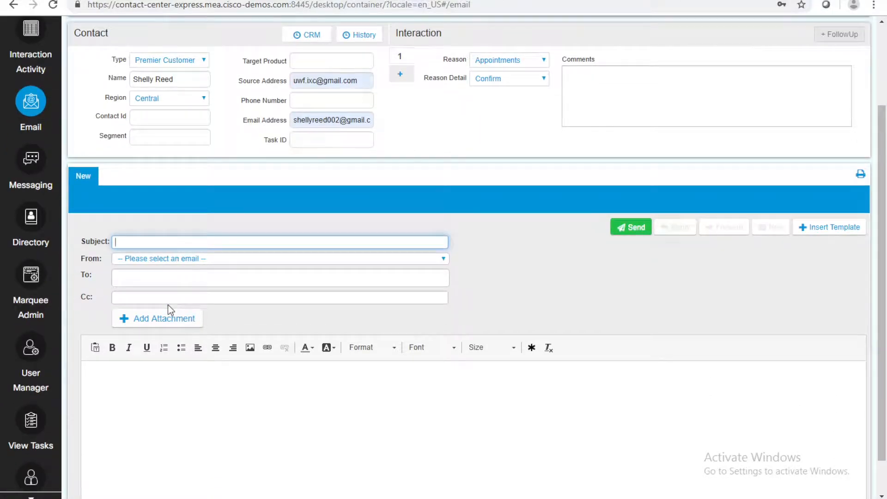
text(appo)
key(BackSpace)
text(t)
text( is confirm)
text(ed)
click(155, 258)
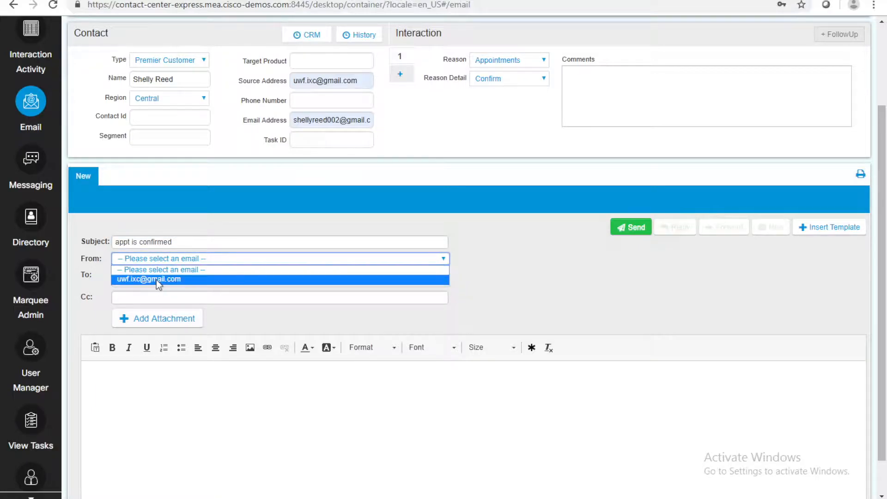
click(157, 279)
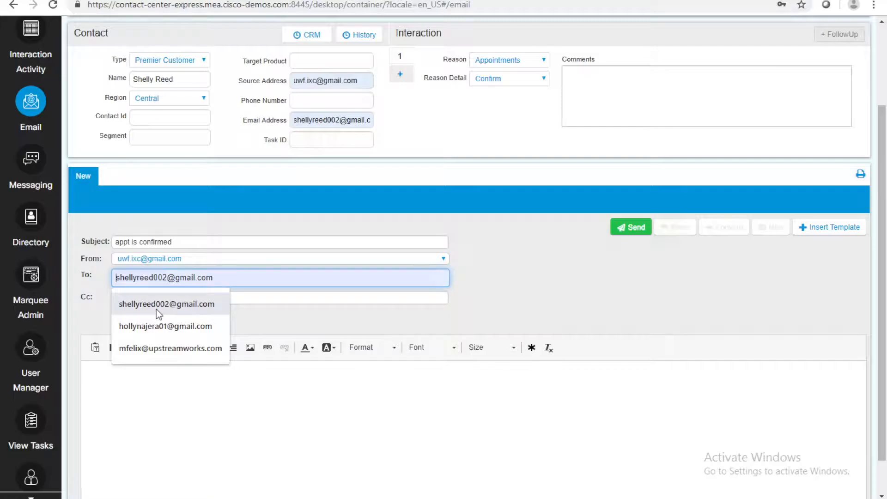
click(166, 304)
click(155, 404)
text(testing uwf demo)
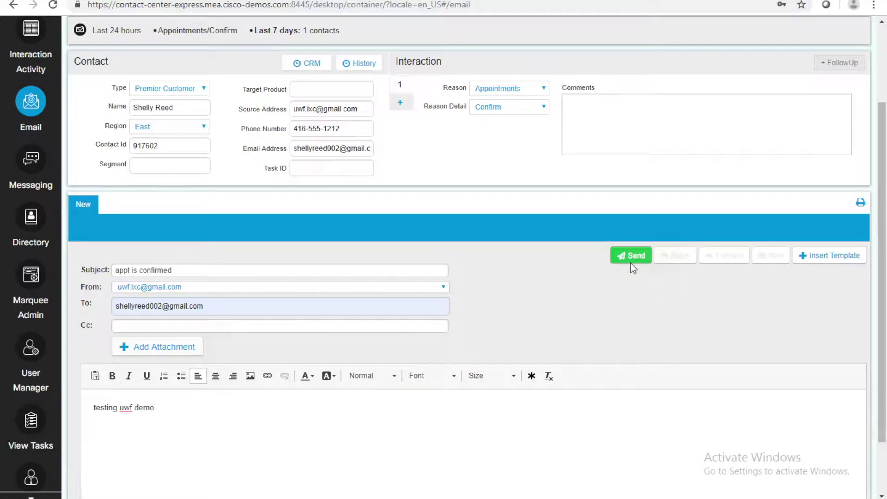
click(631, 257)
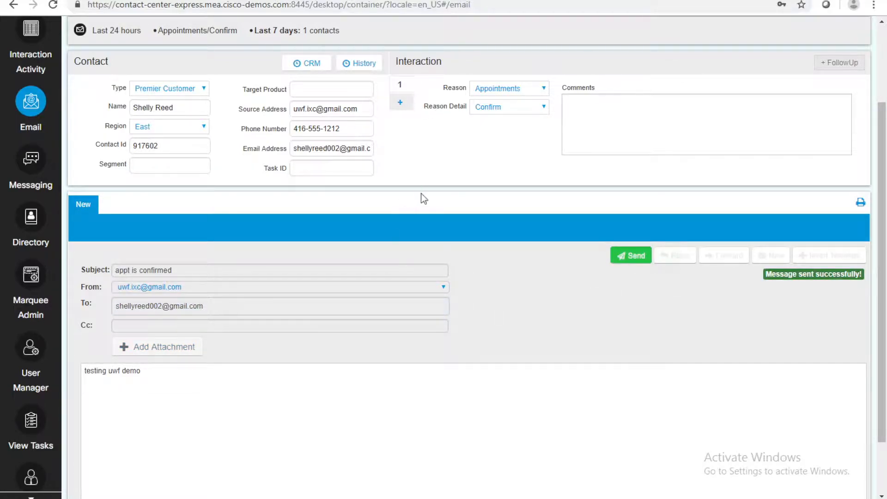
scroll(421, 193, up, 3)
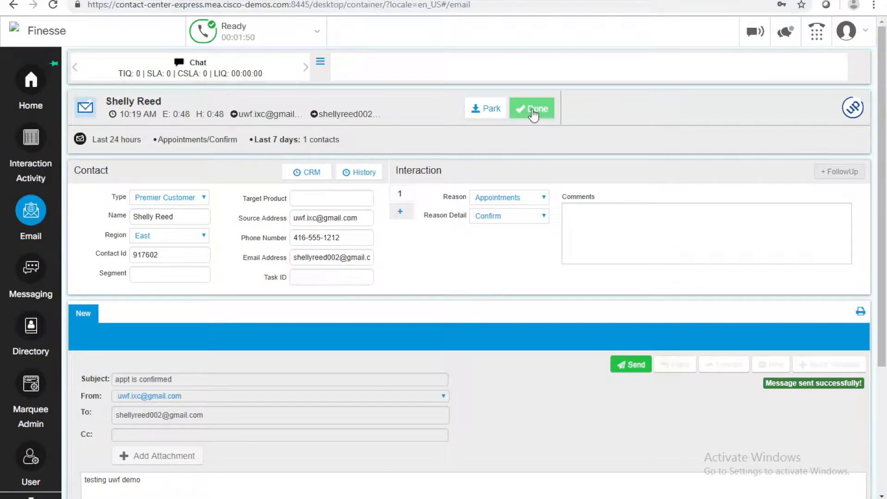
Step: Add the comment 'email sent' and close the email task with Done
click(598, 235)
text(email sent)
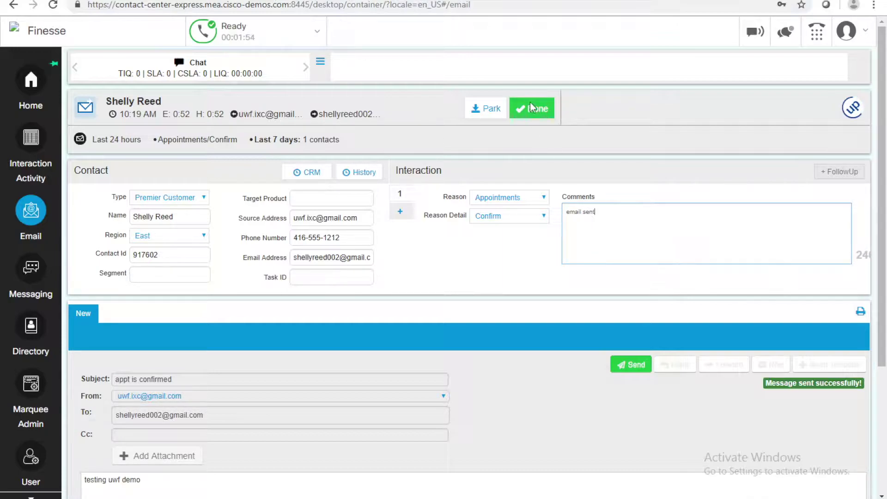
click(532, 109)
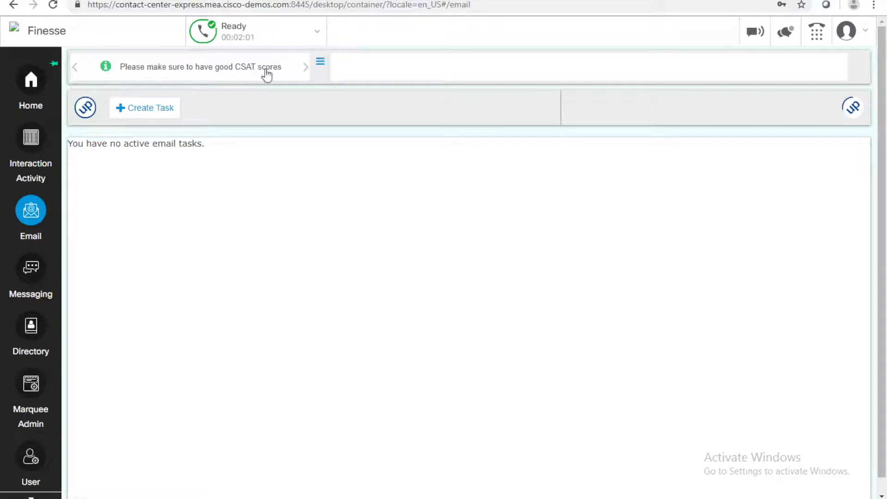
Step: From Home, cycle through the marquee messages, then go to the Marquee Admin page
click(30, 82)
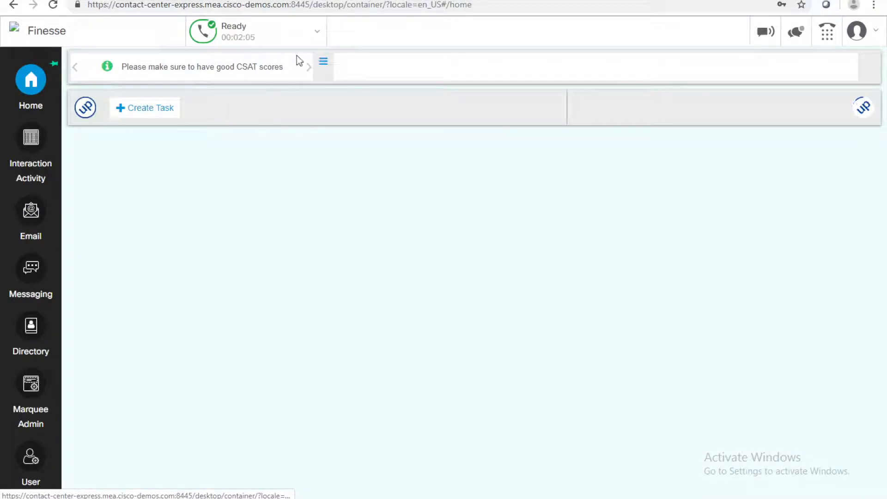
click(308, 70)
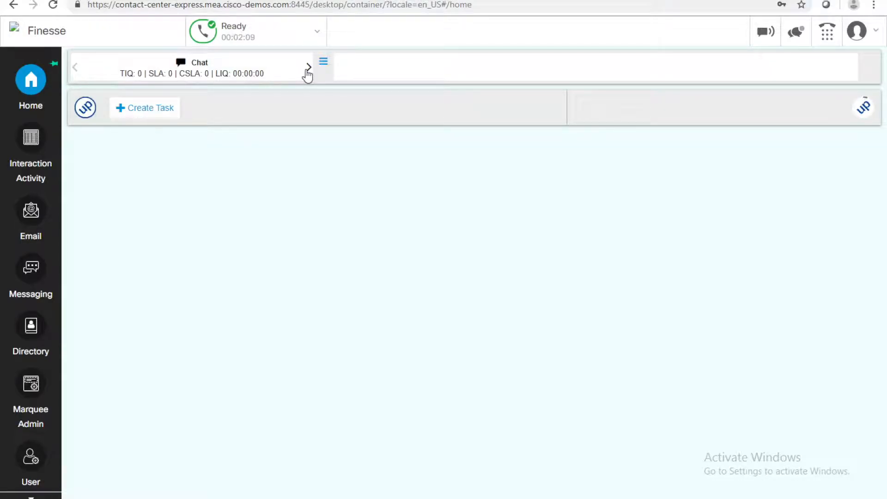
click(309, 70)
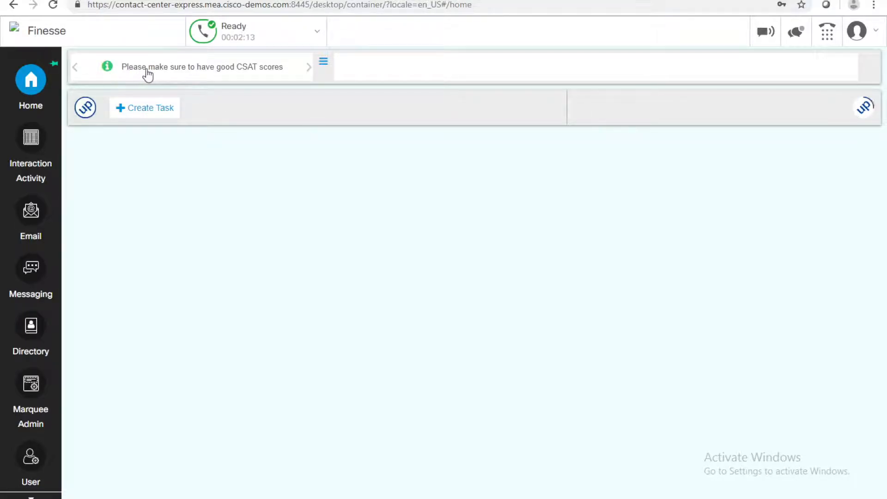
click(309, 68)
click(31, 385)
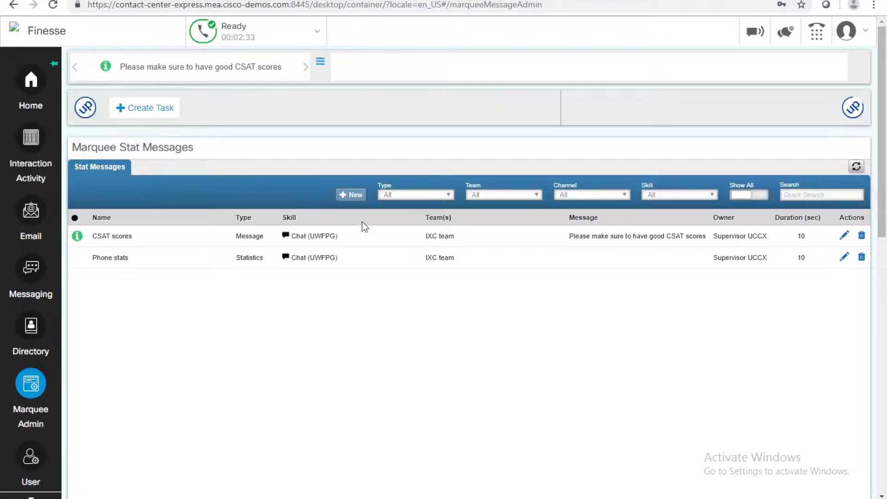
Step: Start a new marquee entry named UWF Demo of type Message with its text entered
click(352, 196)
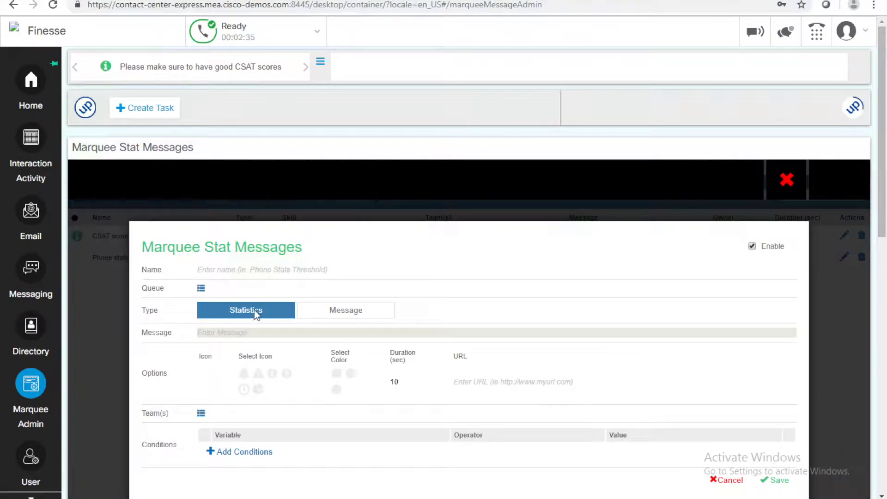
click(222, 269)
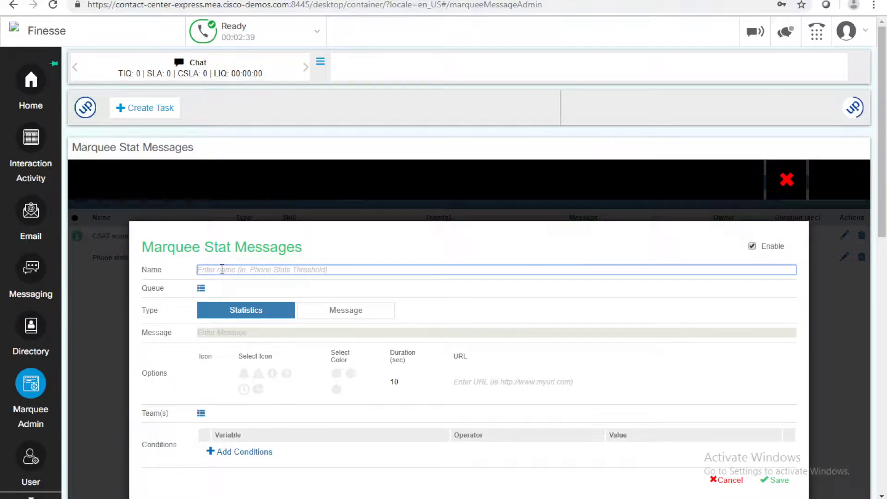
text(UWF Demo)
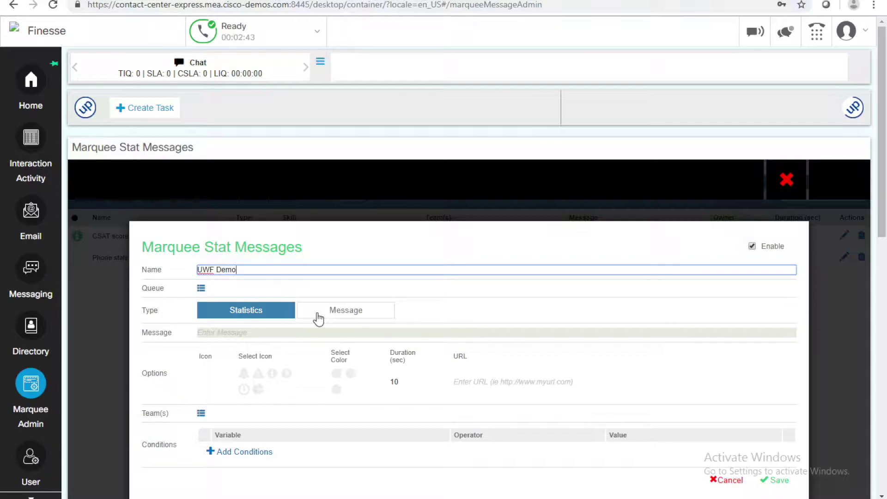
click(319, 312)
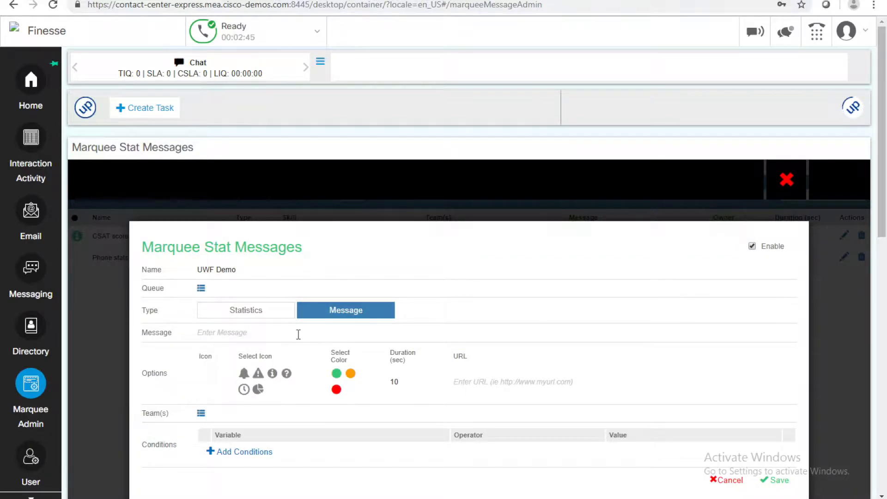
click(299, 332)
text(you can)
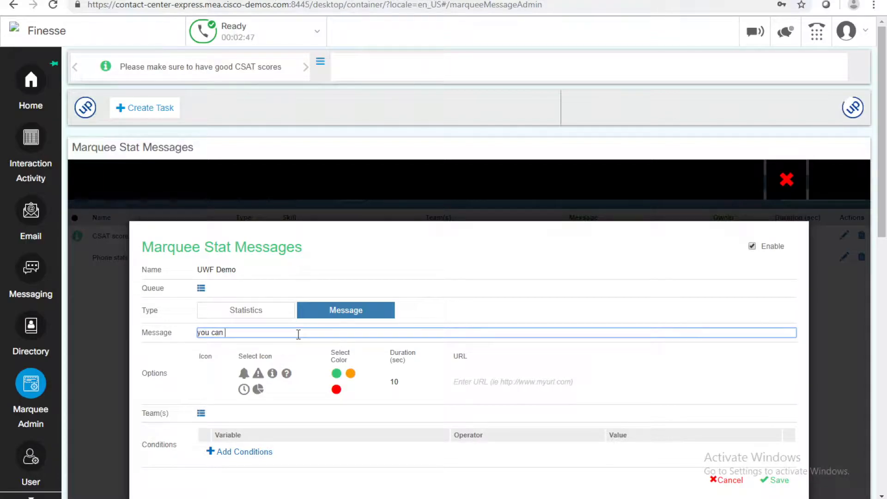
text(s and )
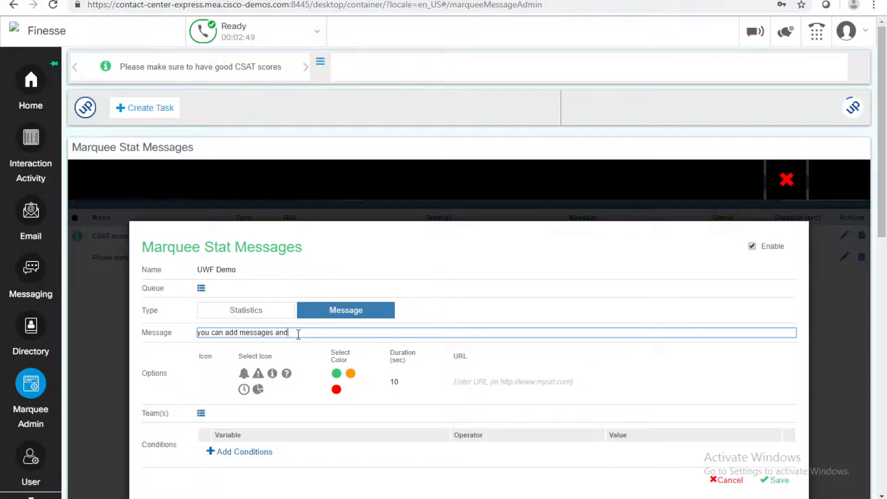
text(stats to your team here)
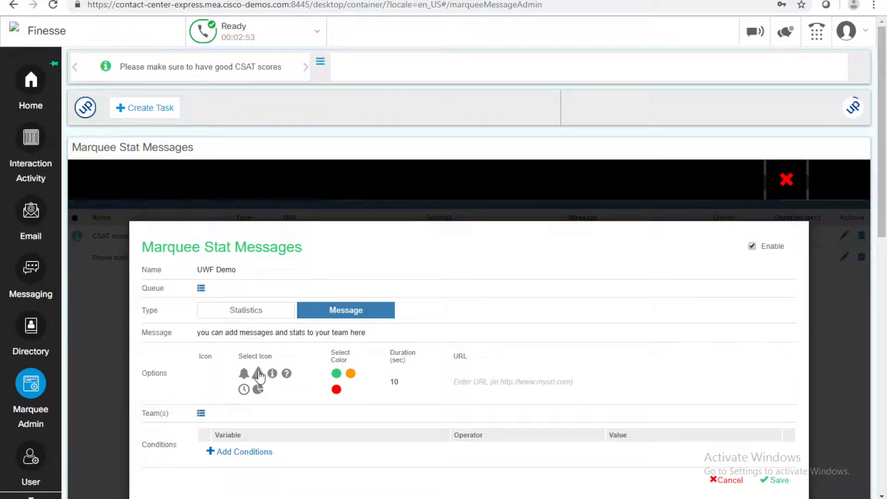
Step: Give the message the warning triangle icon in red
click(258, 372)
click(338, 390)
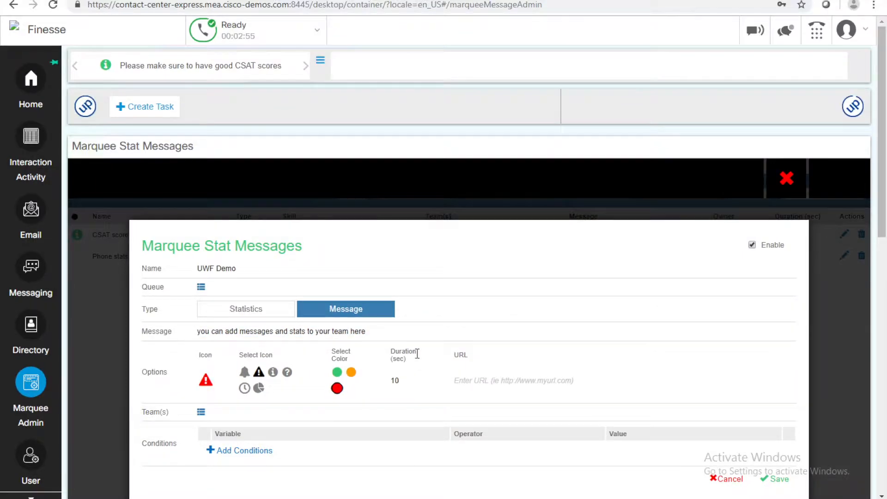
scroll(416, 347, down, 3)
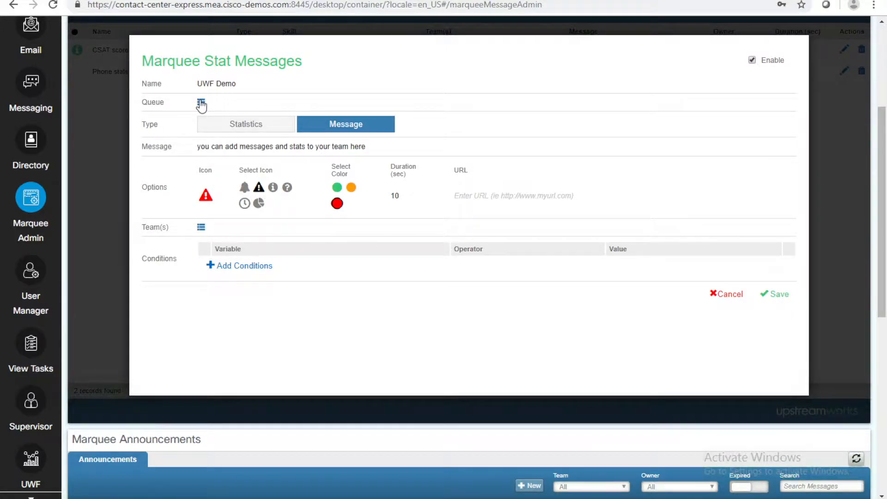
Step: Assign the Chat (UWFPG) queue and select the IXC team for the message
click(201, 102)
click(262, 150)
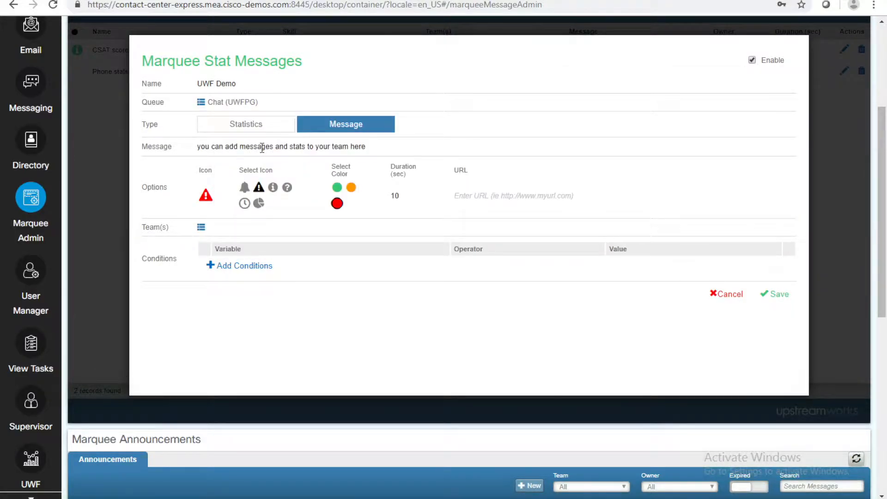
click(201, 227)
click(259, 142)
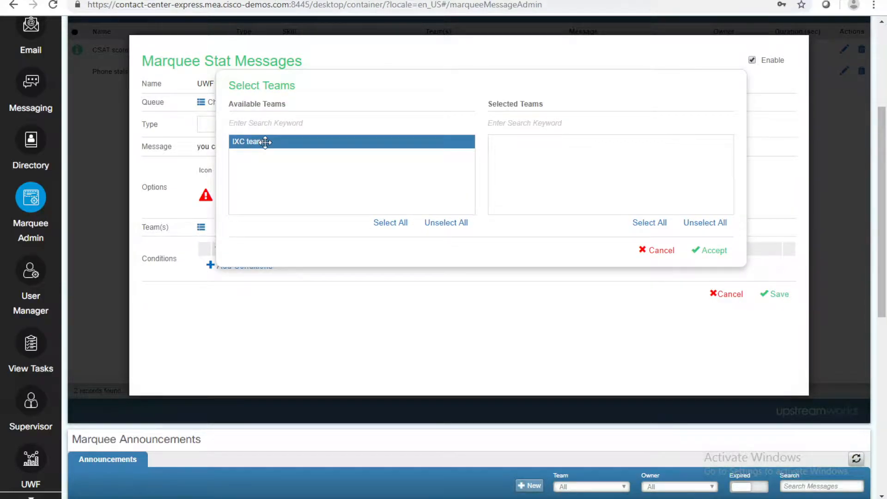
drag(444, 141, 583, 161)
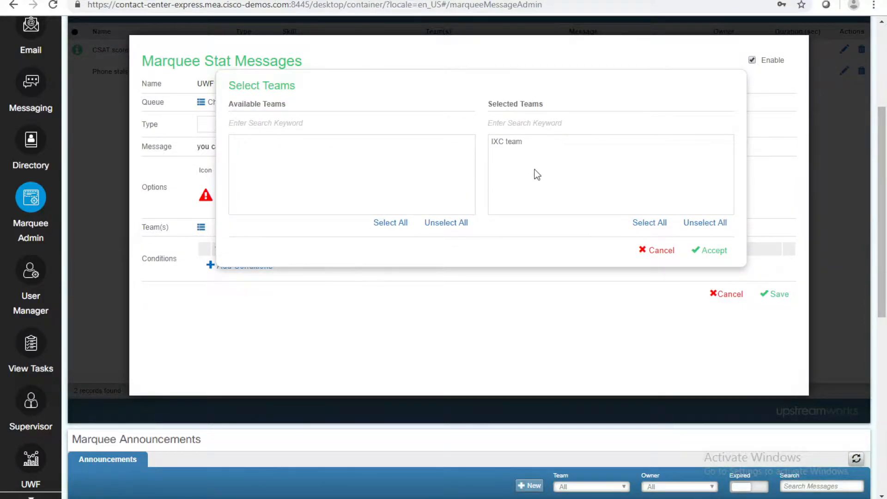
click(713, 250)
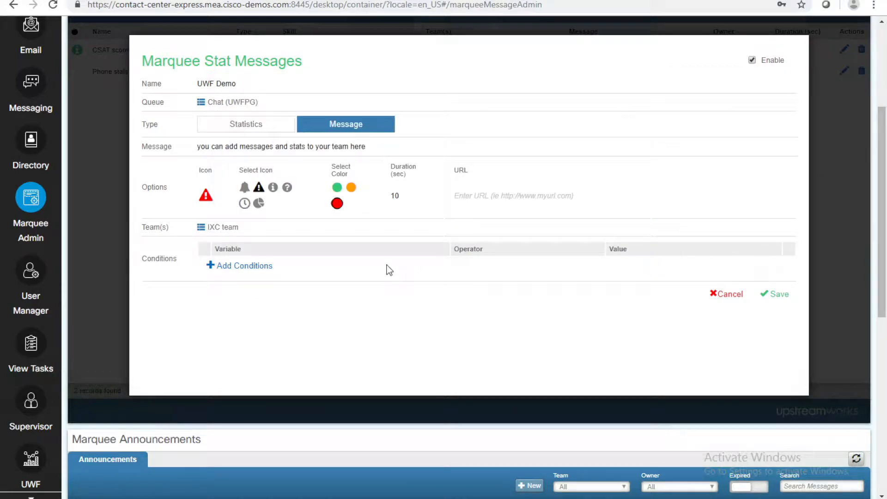
Step: Save the UWF Demo marquee message to the list
click(337, 202)
scroll(338, 201, up, 4)
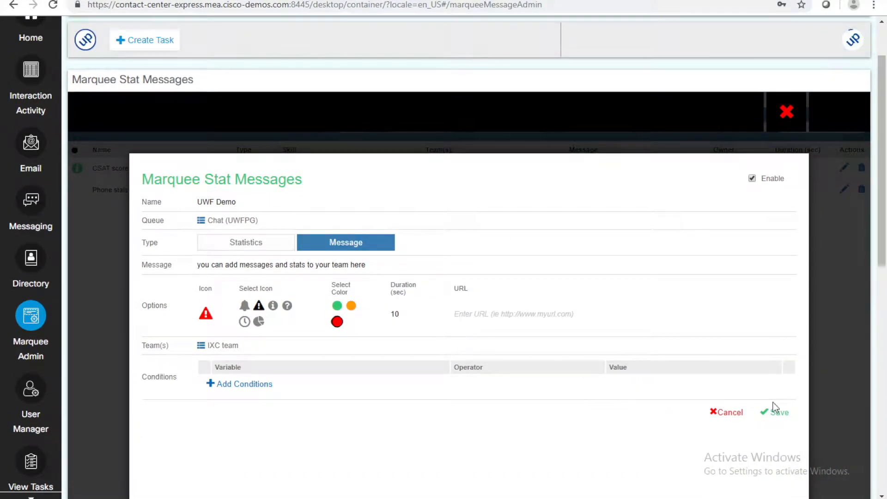
click(776, 413)
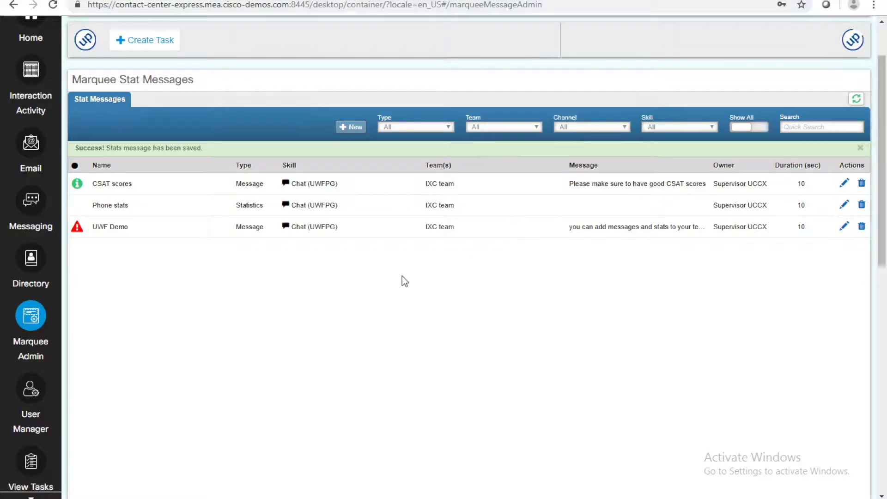
scroll(402, 276, up, 3)
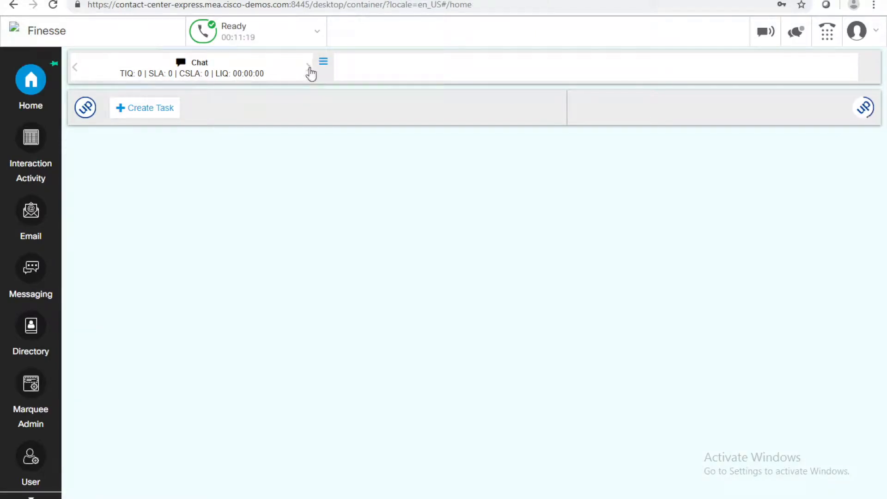
Step: Cycle the home-page marquee until the new red warning message and the CSAT message appear
click(310, 70)
click(310, 70)
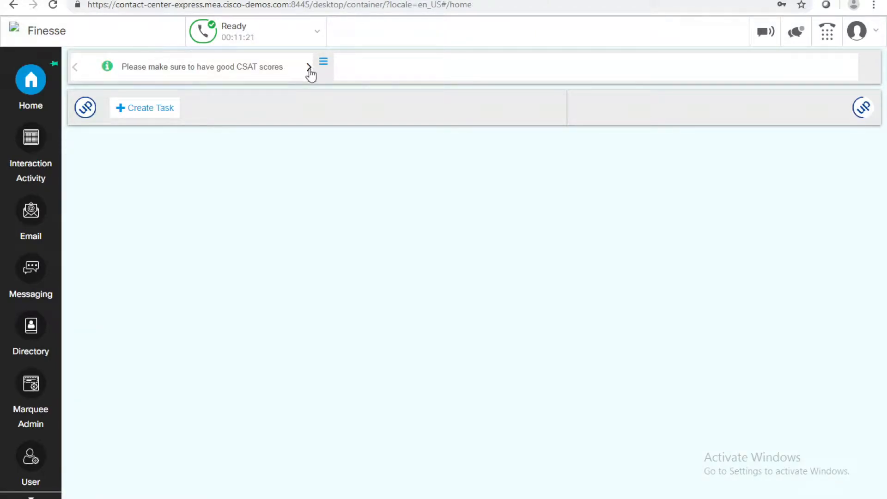
click(310, 69)
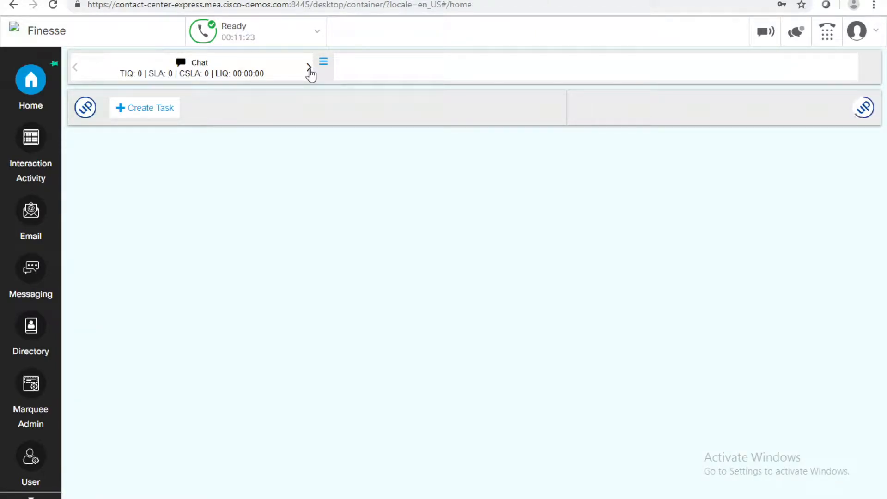
click(310, 69)
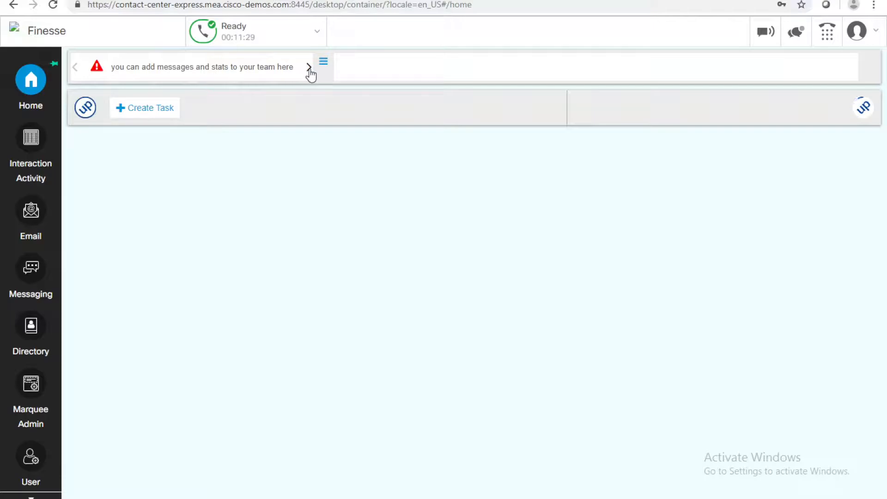
click(310, 70)
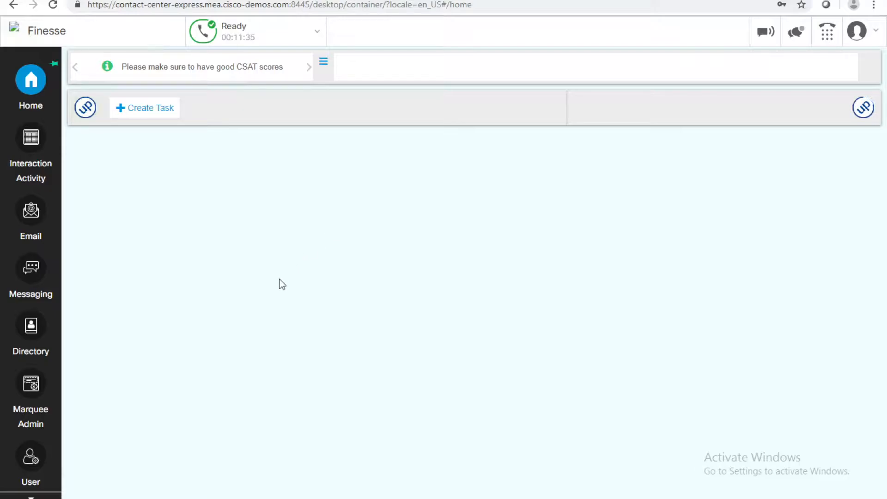
scroll(29, 331, down, 3)
scroll(29, 332, down, 2)
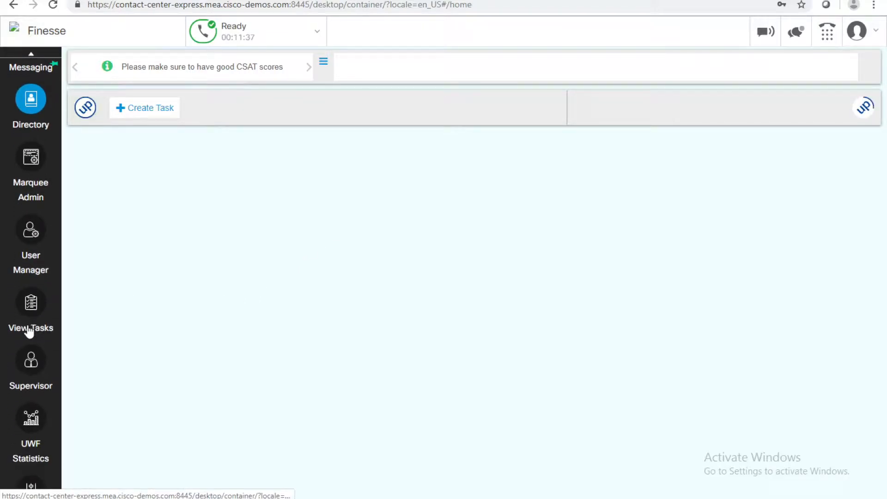
scroll(29, 332, down, 2)
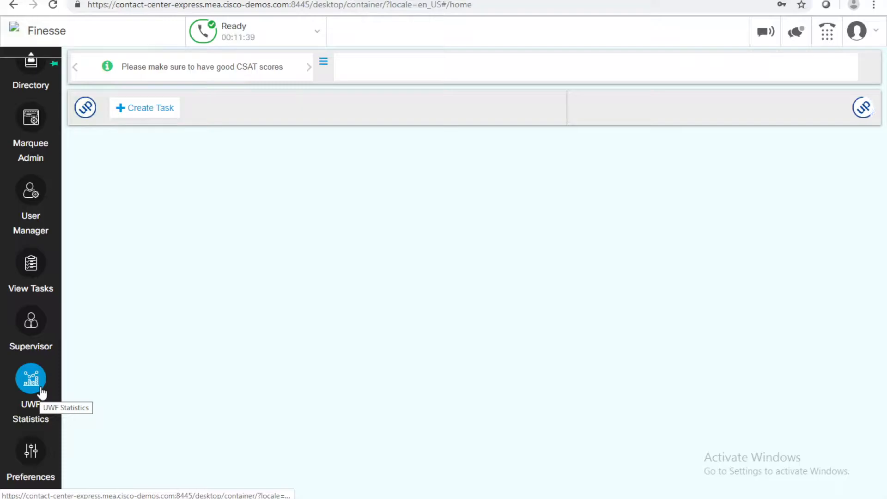
Step: Load UWF Statistics showing today's agent omnichannel chat and email table
click(42, 391)
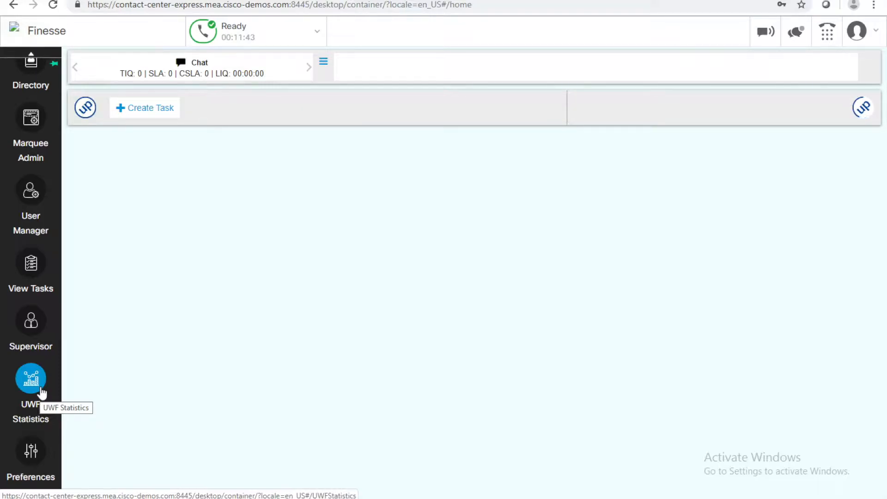
click(36, 388)
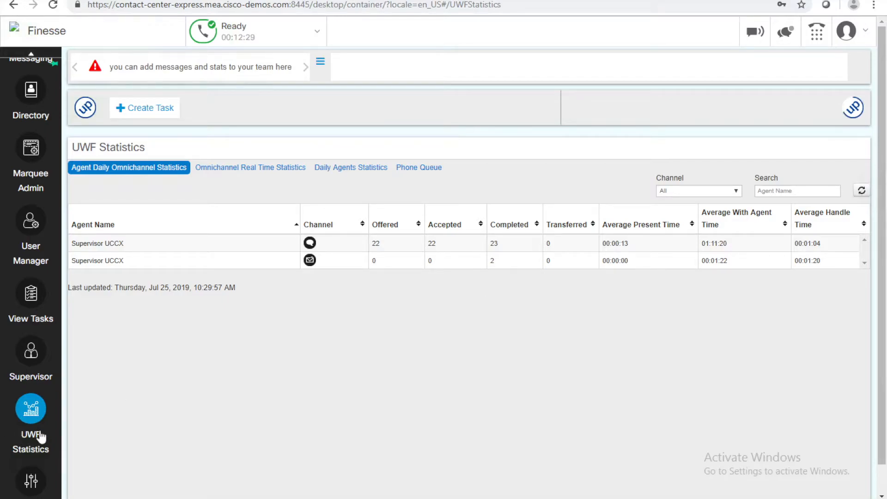
scroll(40, 437, down, 1)
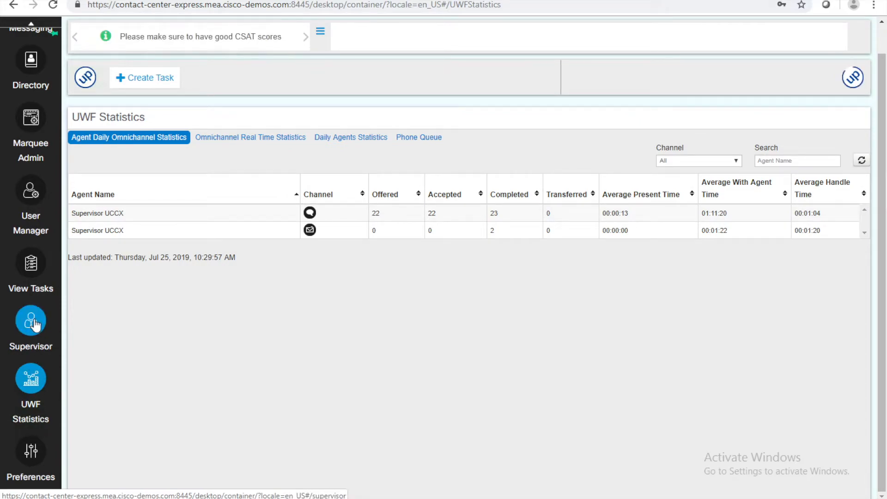
scroll(33, 323, up, 3)
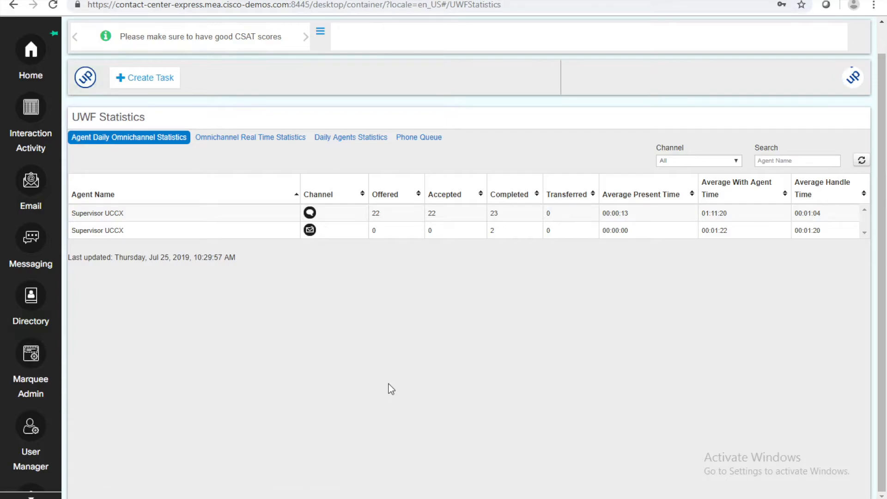